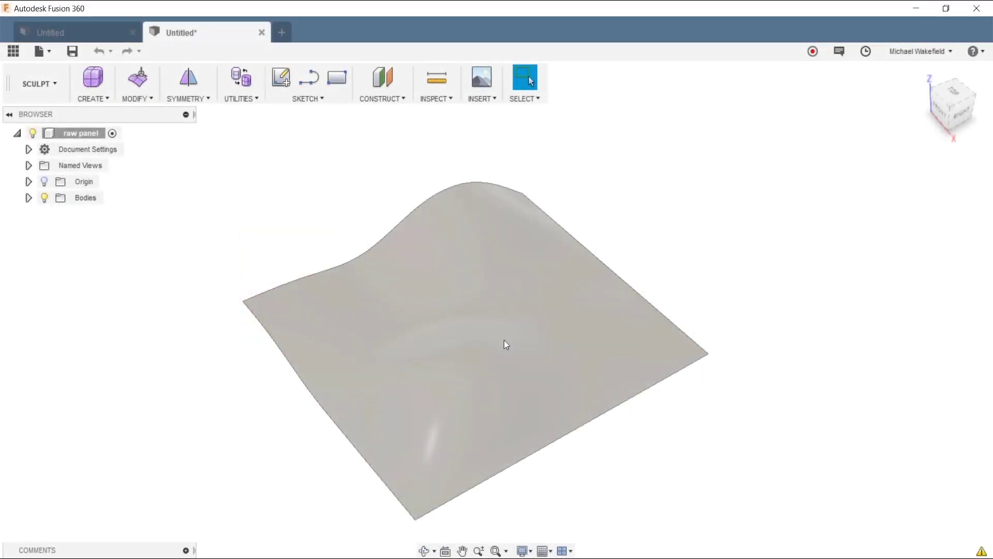
- Select the sculpted panel surface, then clear the selection
{"action": "left_click", "coordinate": [506, 344]}
{"action": "left_click", "coordinate": [807, 360]}
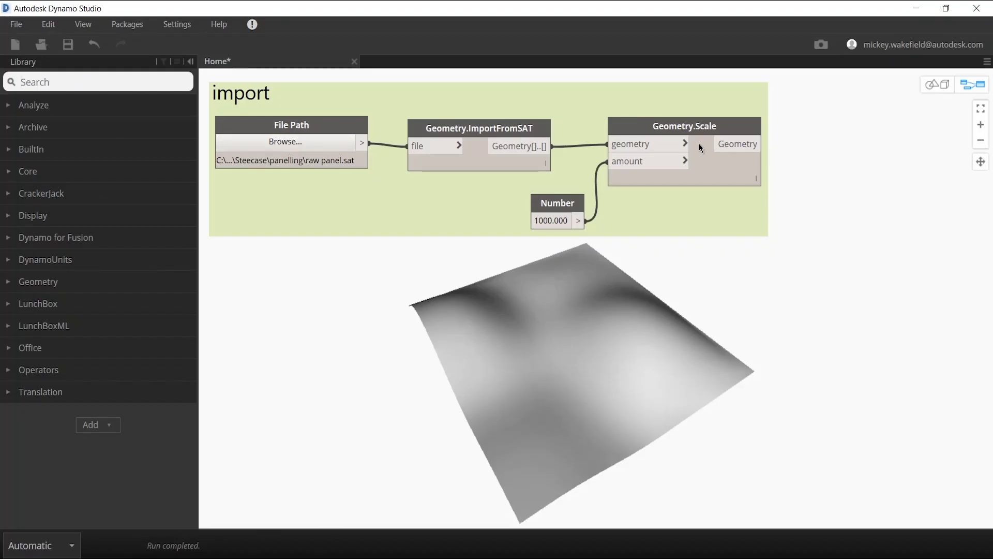
{"action": "left_click", "coordinate": [361, 470]}
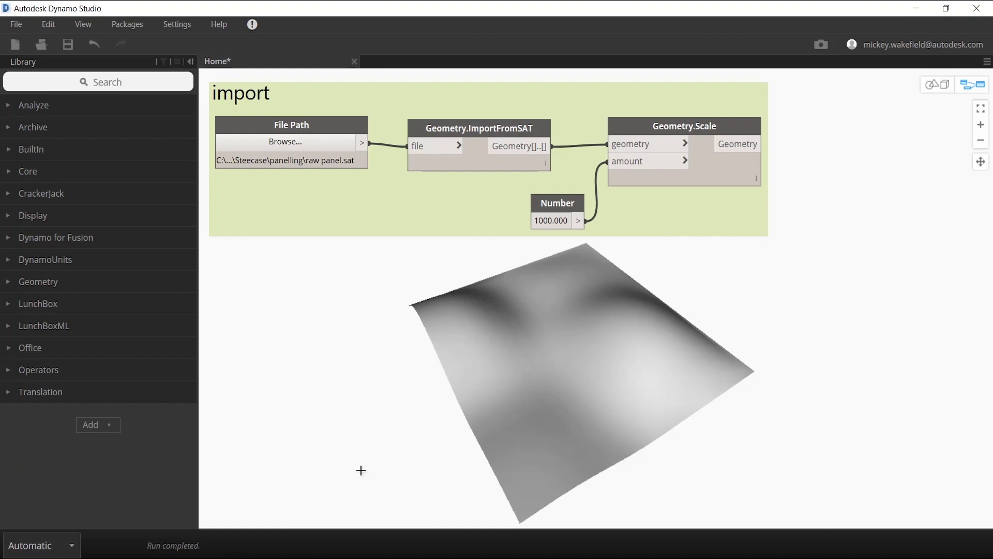
- Expand LunchBox > Geometry > Panel in the node library to list the panel nodes
{"action": "left_click", "coordinate": [88, 85]}
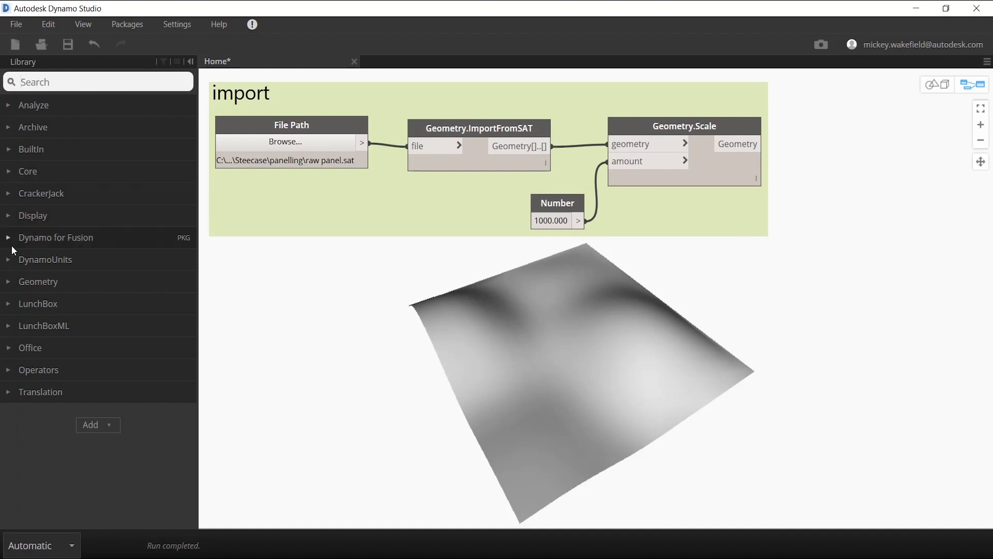
{"action": "left_click", "coordinate": [8, 309]}
{"action": "left_click", "coordinate": [8, 308]}
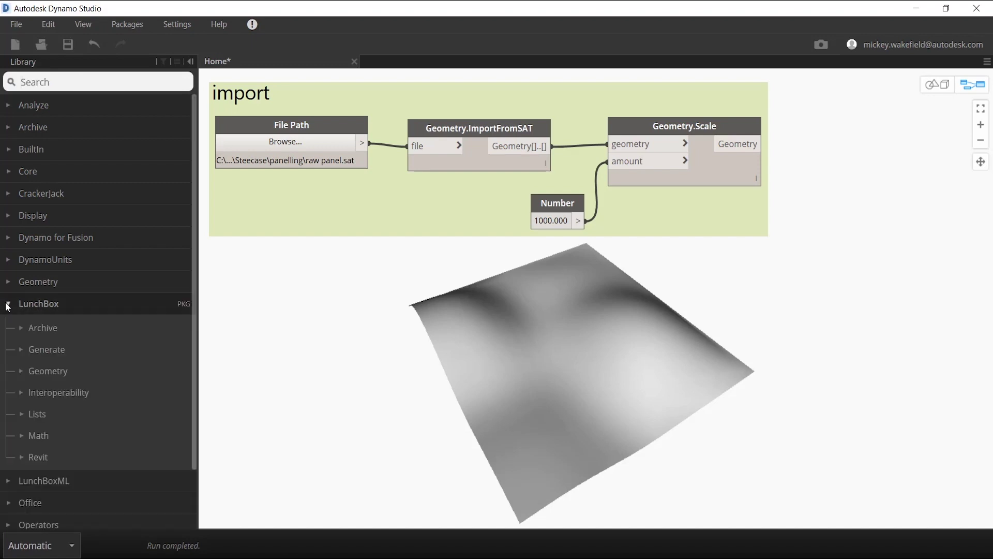
{"action": "scroll", "coordinate": [51, 405], "scroll_direction": "down", "scroll_amount": 2}
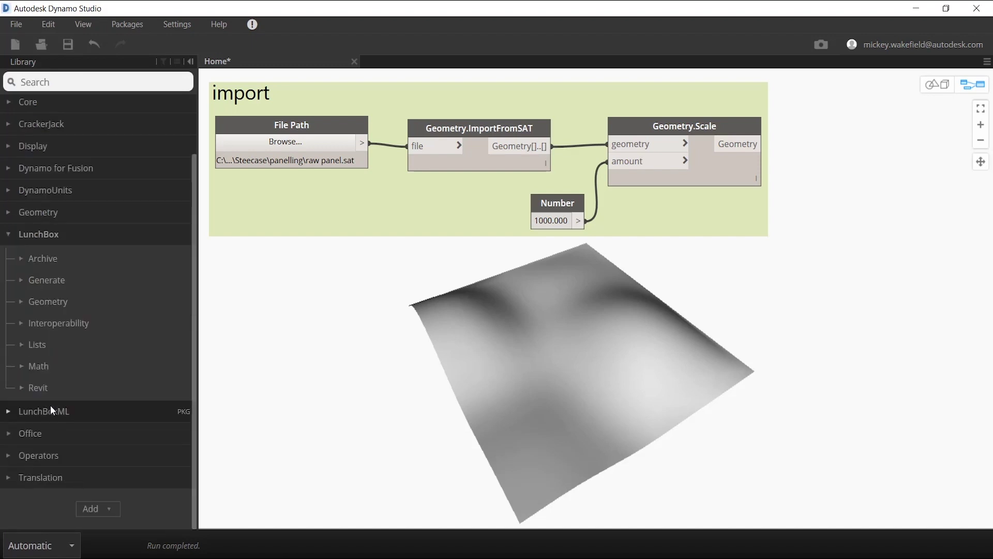
{"action": "left_click", "coordinate": [20, 302]}
{"action": "scroll", "coordinate": [55, 324], "scroll_direction": "down", "scroll_amount": 2}
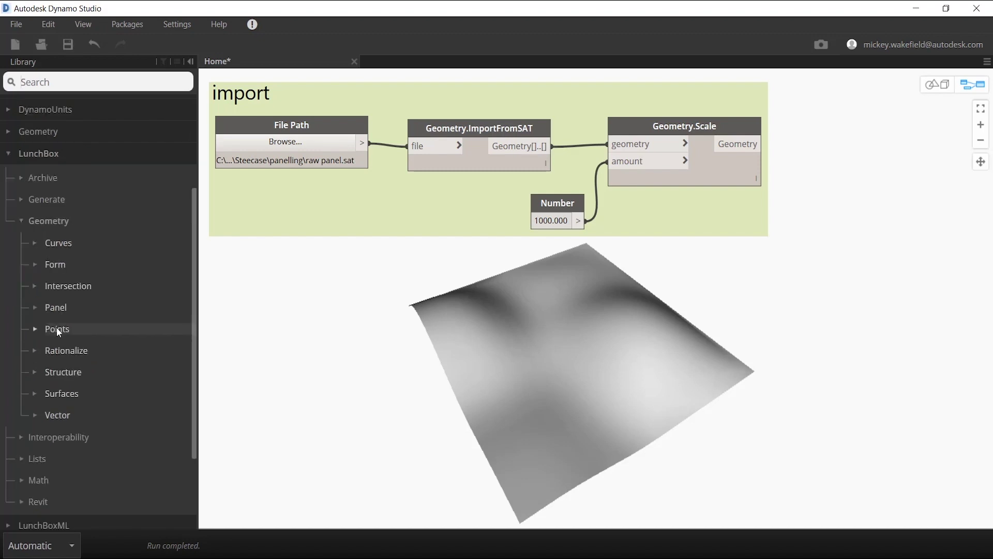
{"action": "left_click", "coordinate": [35, 307]}
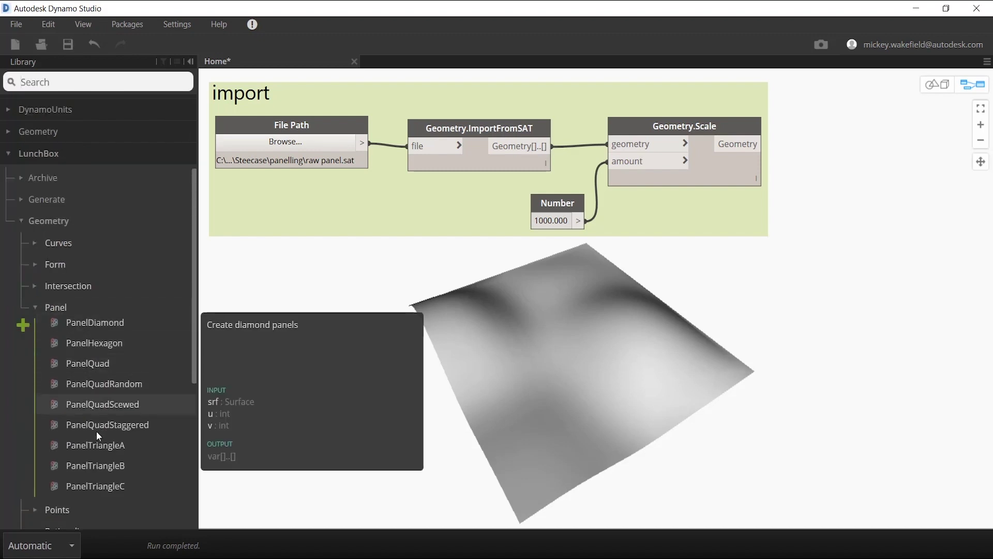
- Place a Panel.PanelQuad node right of the surface and wire Geometry.Scale's output into srf
{"action": "left_click", "coordinate": [95, 368]}
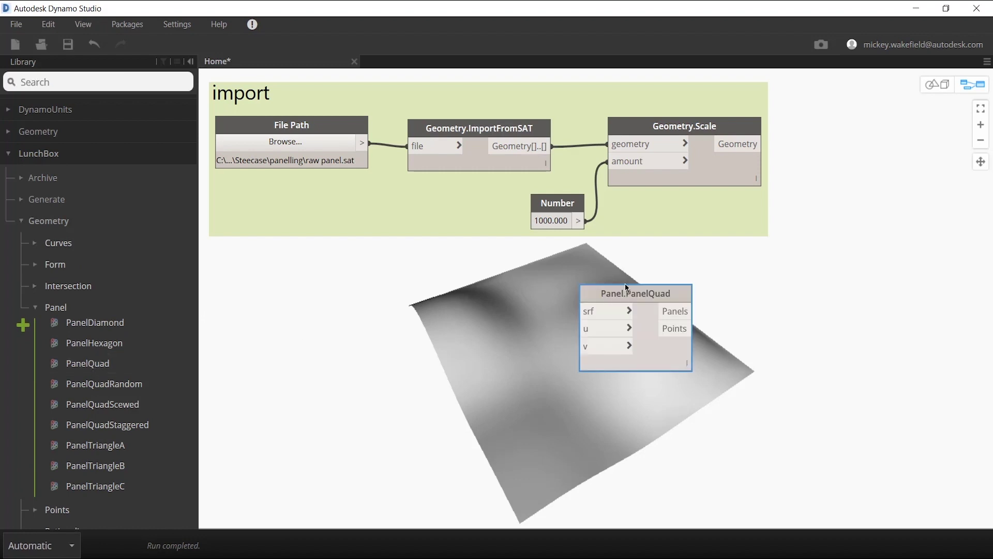
{"action": "left_click_drag", "start_coordinate": [647, 292], "coordinate": [896, 249]}
{"action": "left_click", "coordinate": [981, 162]}
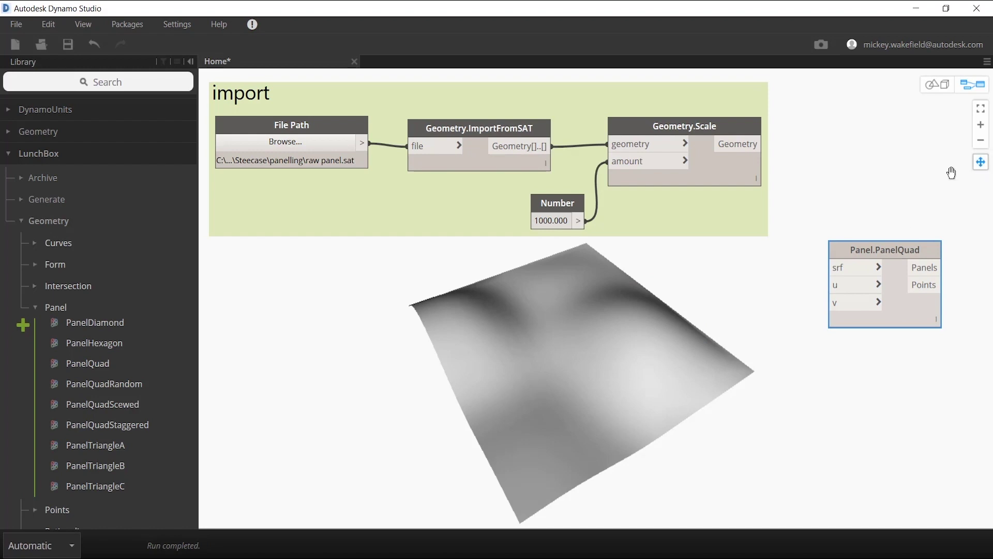
{"action": "left_click_drag", "start_coordinate": [787, 176], "coordinate": [353, 144]}
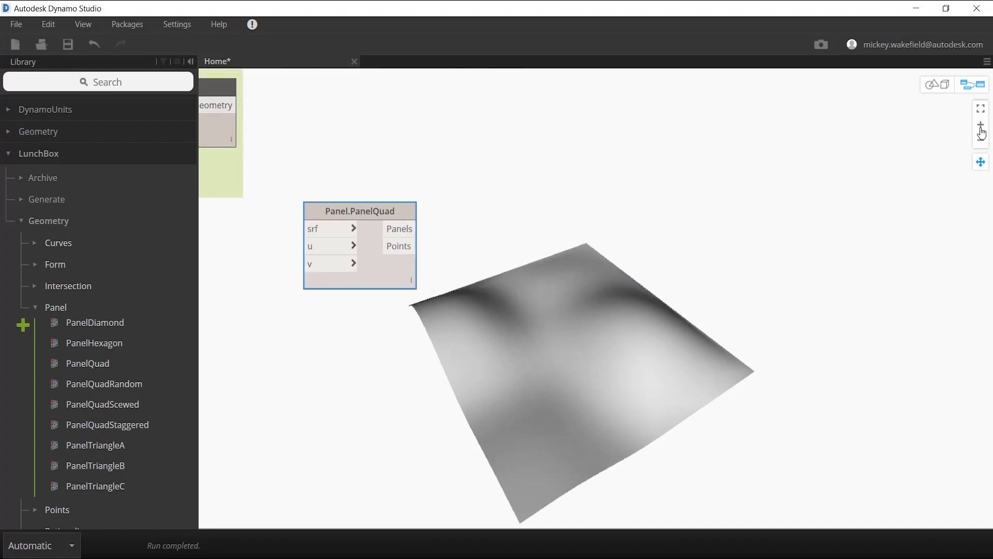
{"action": "left_click", "coordinate": [975, 167]}
{"action": "left_click_drag", "start_coordinate": [239, 106], "coordinate": [315, 229]}
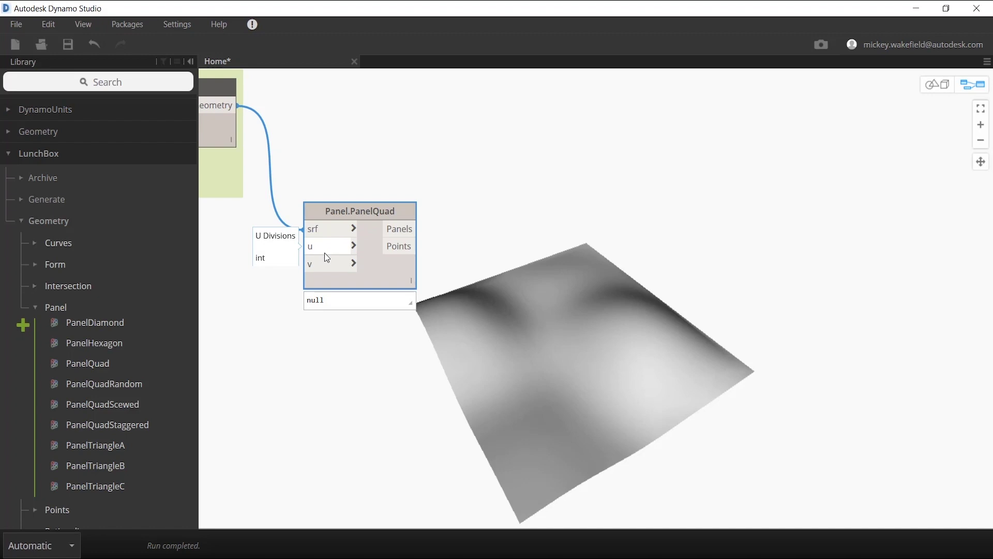
- Add an Integer Slider beside PanelQuad and wire it to both the u and v inputs
{"action": "right_click", "coordinate": [385, 140]}
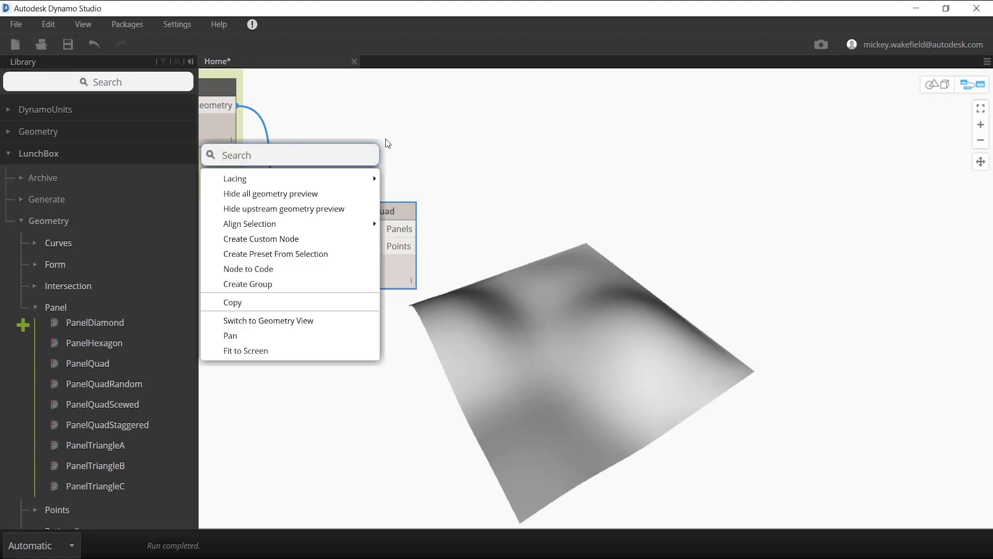
{"action": "type", "text": "integer"}
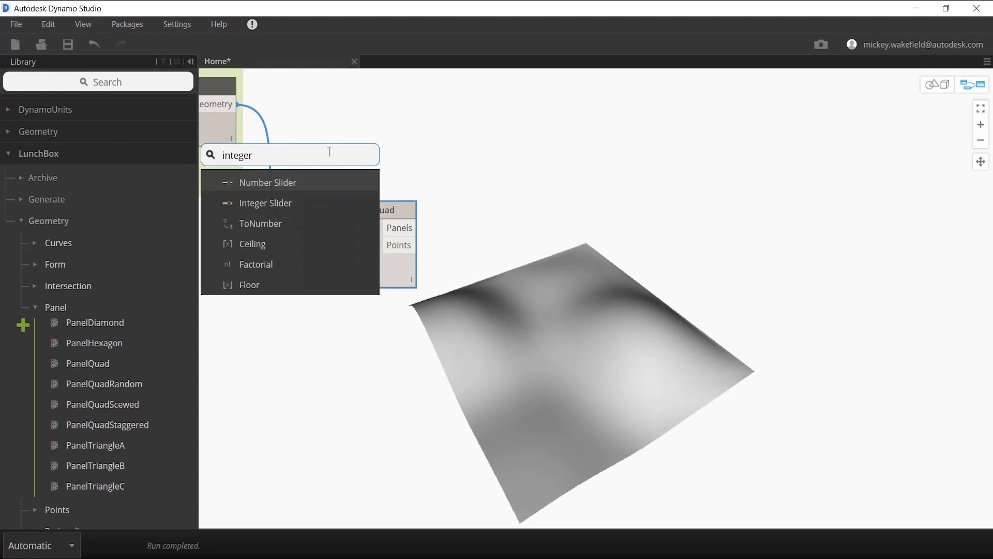
{"action": "left_click", "coordinate": [278, 203]}
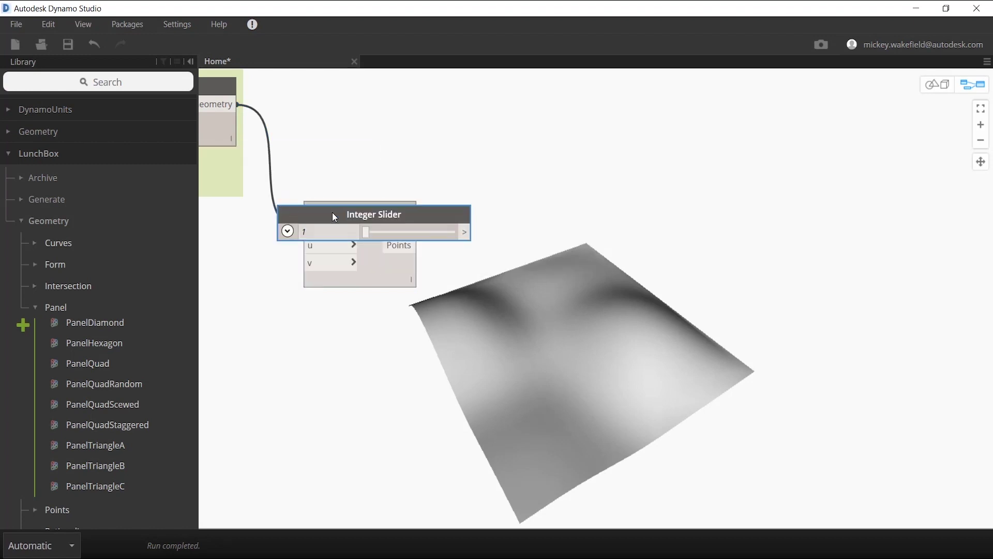
{"action": "left_click_drag", "start_coordinate": [332, 215], "coordinate": [212, 269]}
{"action": "left_click_drag", "start_coordinate": [330, 211], "coordinate": [455, 114]}
{"action": "left_click_drag", "start_coordinate": [292, 261], "coordinate": [334, 196]}
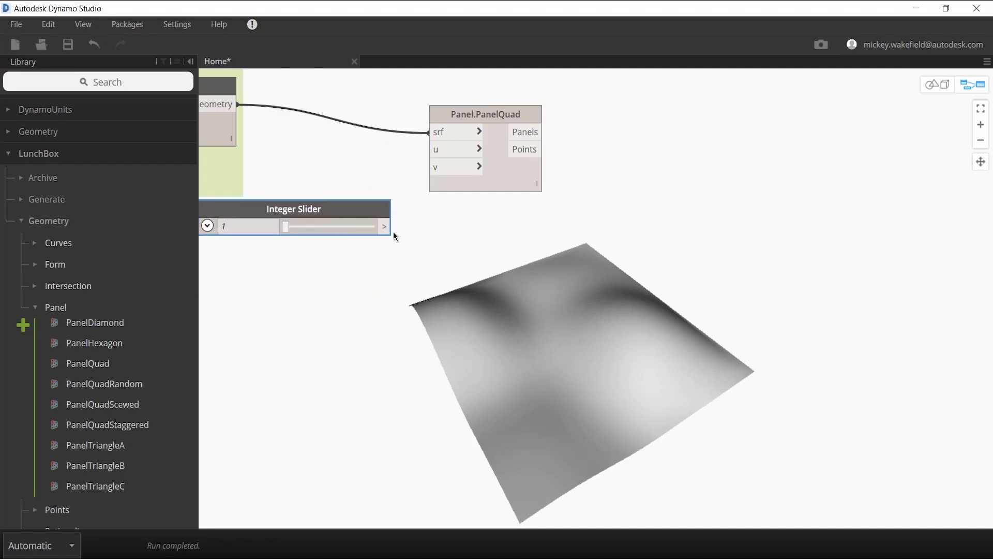
{"action": "left_click", "coordinate": [429, 149]}
{"action": "left_click", "coordinate": [387, 226]}
{"action": "left_click", "coordinate": [387, 226]}
{"action": "left_click", "coordinate": [442, 168]}
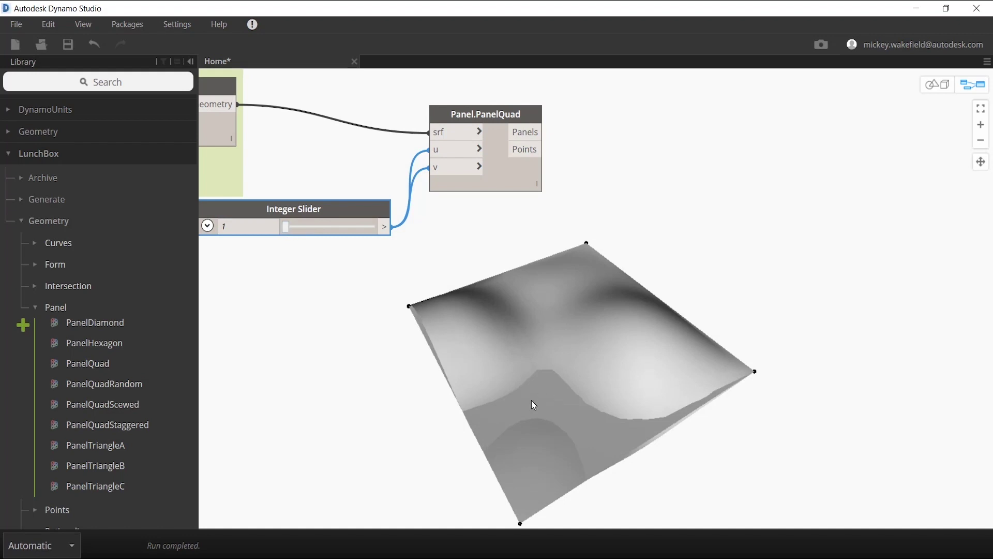
- Hide the Geometry.Scale surface preview and set the division slider to 19
{"action": "right_click", "coordinate": [212, 168]}
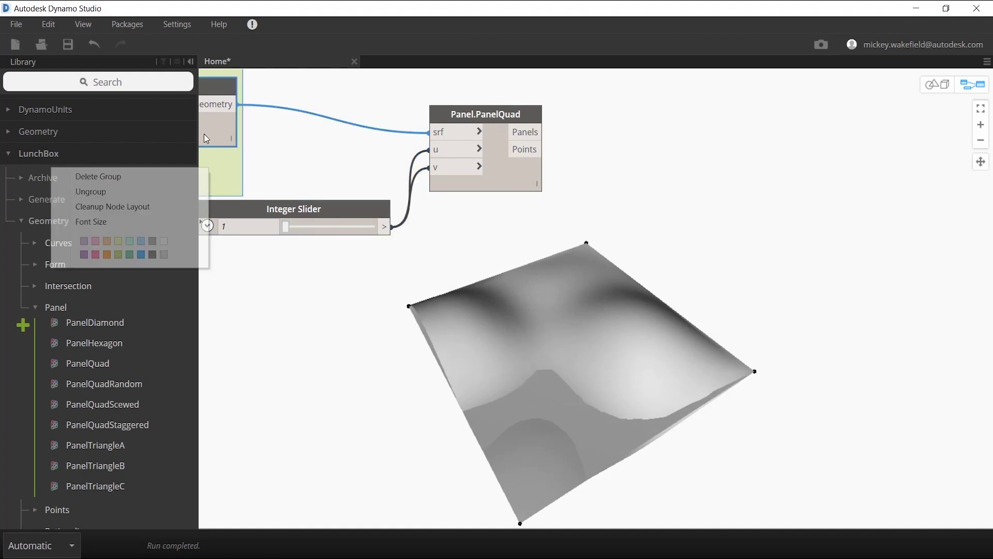
{"action": "right_click", "coordinate": [207, 138]}
{"action": "left_click", "coordinate": [129, 232]}
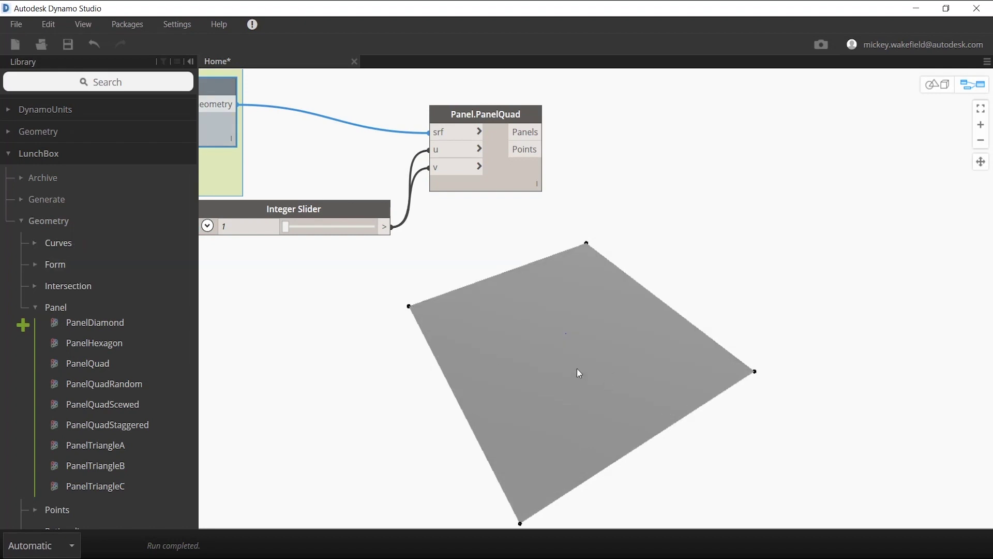
{"action": "left_click_drag", "start_coordinate": [290, 234], "coordinate": [306, 233]}
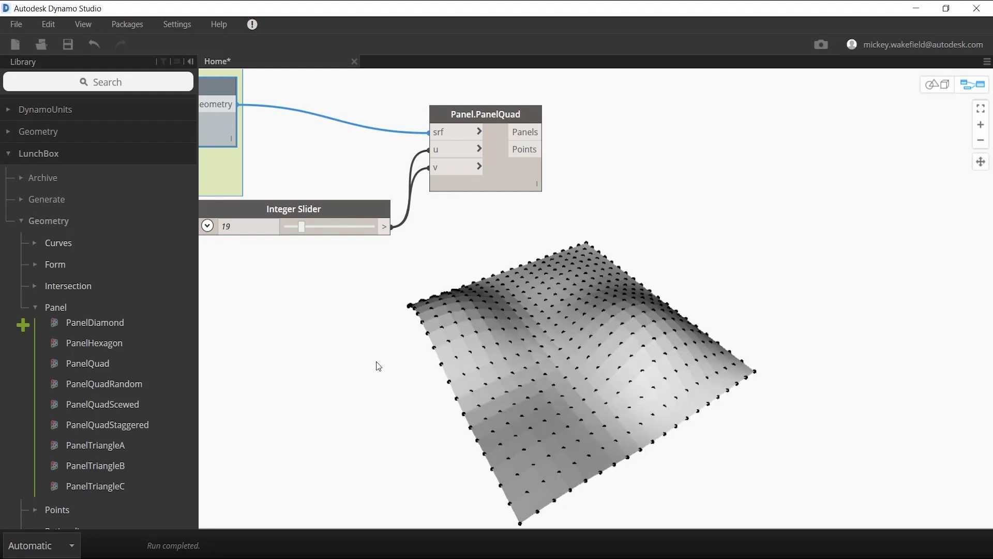
- Check PanelQuad's Panels output list once the graph finishes running
{"action": "mouse_move", "coordinate": [532, 135]}
- Add Sphere.ByCenterPointRadius at the top right and wire PanelQuad's Points into centerPoint
{"action": "left_click", "coordinate": [85, 82]}
{"action": "type", "text": "sp"}
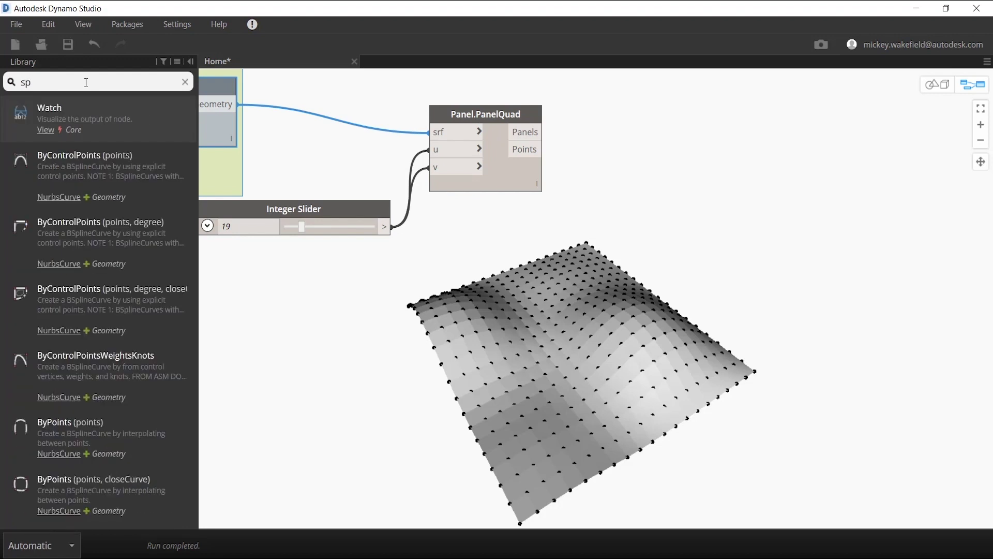
{"action": "type", "text": "here"}
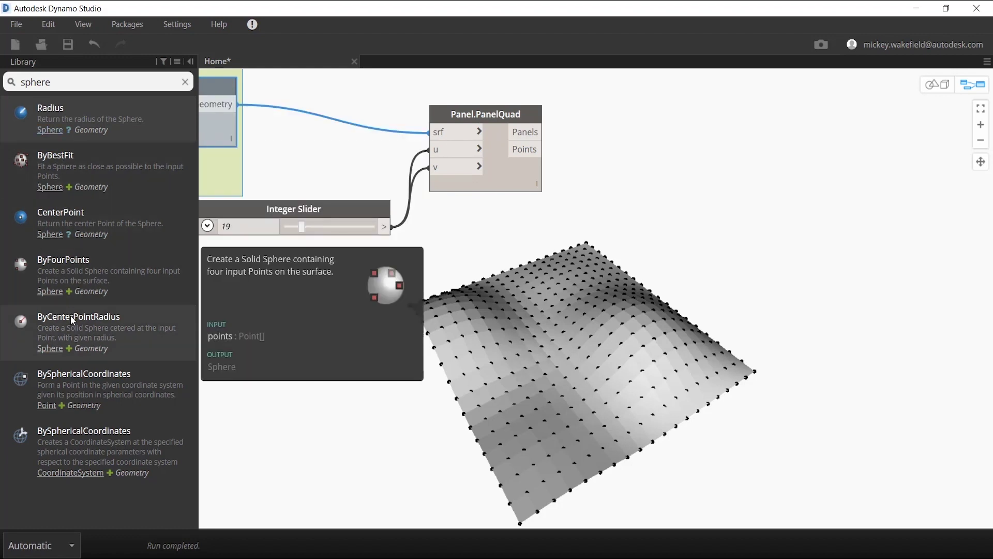
{"action": "left_click", "coordinate": [70, 318]}
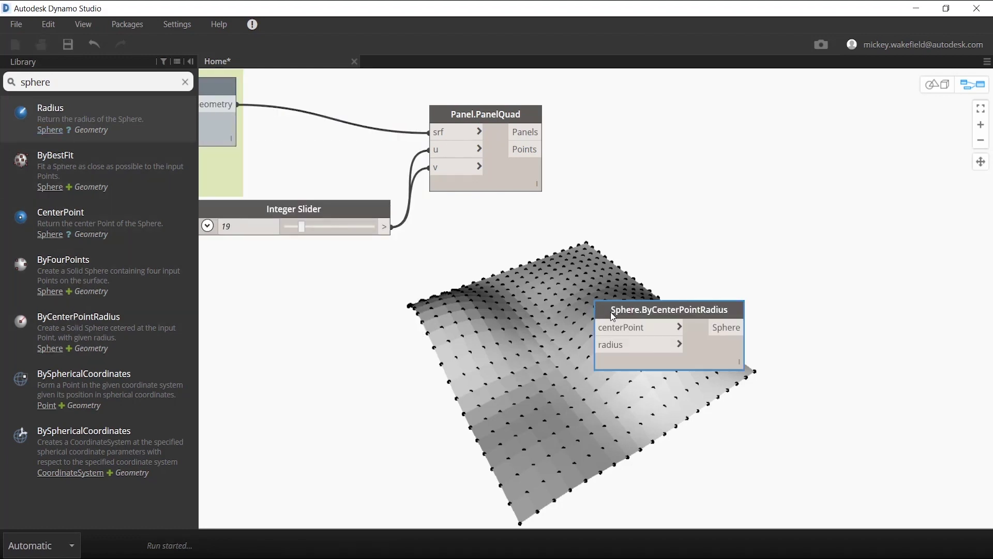
{"action": "left_click_drag", "start_coordinate": [675, 309], "coordinate": [676, 254]}
{"action": "left_click_drag", "start_coordinate": [685, 185], "coordinate": [761, 111]}
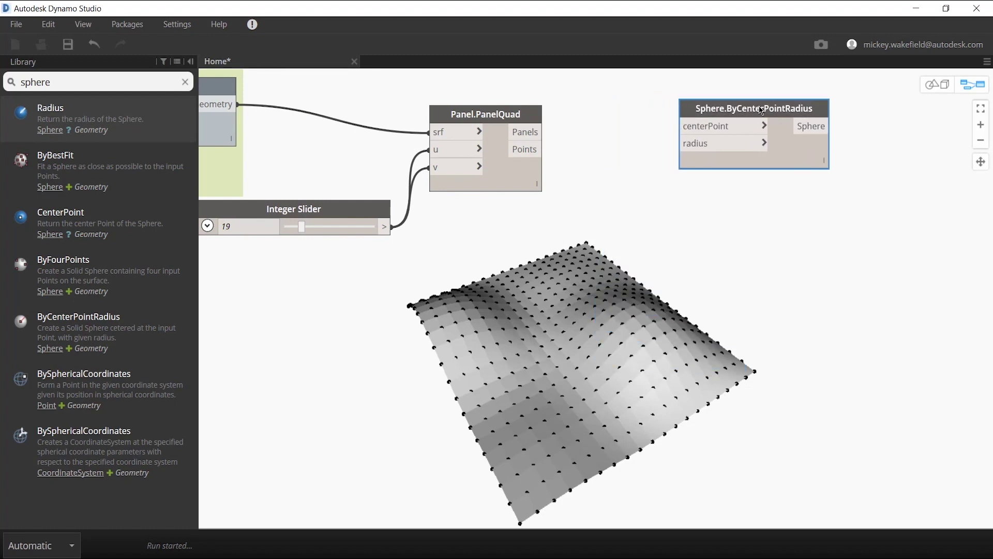
{"action": "left_click", "coordinate": [532, 155]}
{"action": "left_click", "coordinate": [723, 127]}
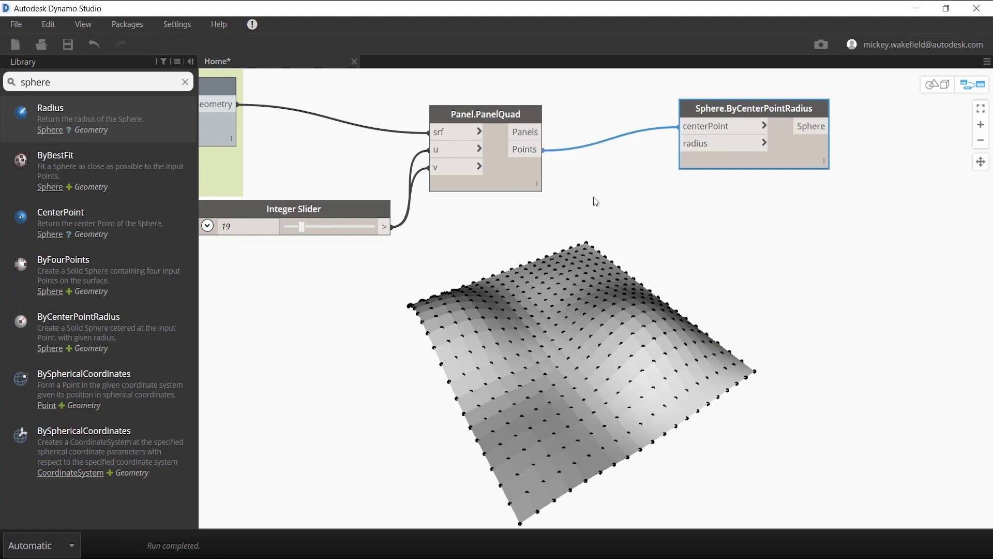
- Paste a copy of the Integer Slider and wire it into the sphere node's radius
{"action": "left_click", "coordinate": [340, 208]}
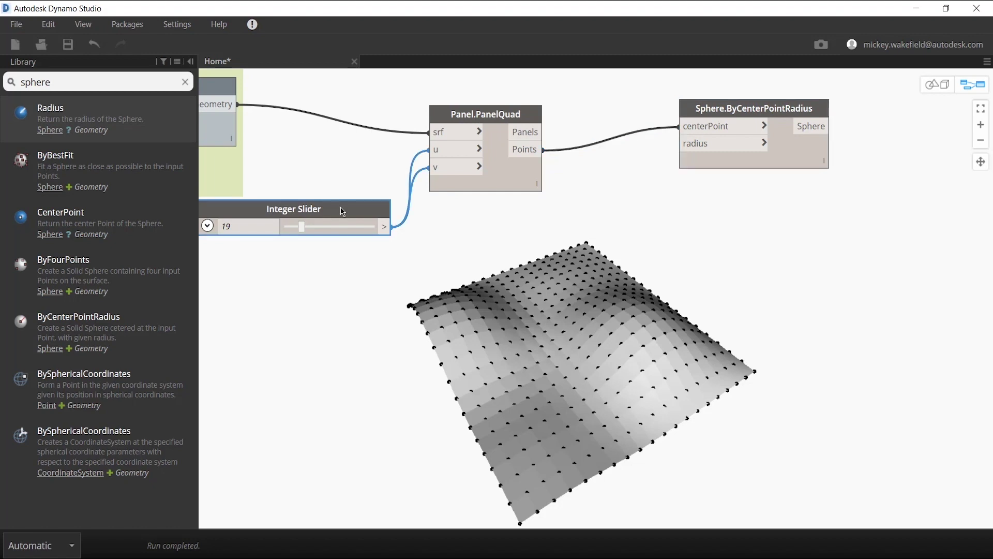
{"action": "left_click", "coordinate": [433, 213]}
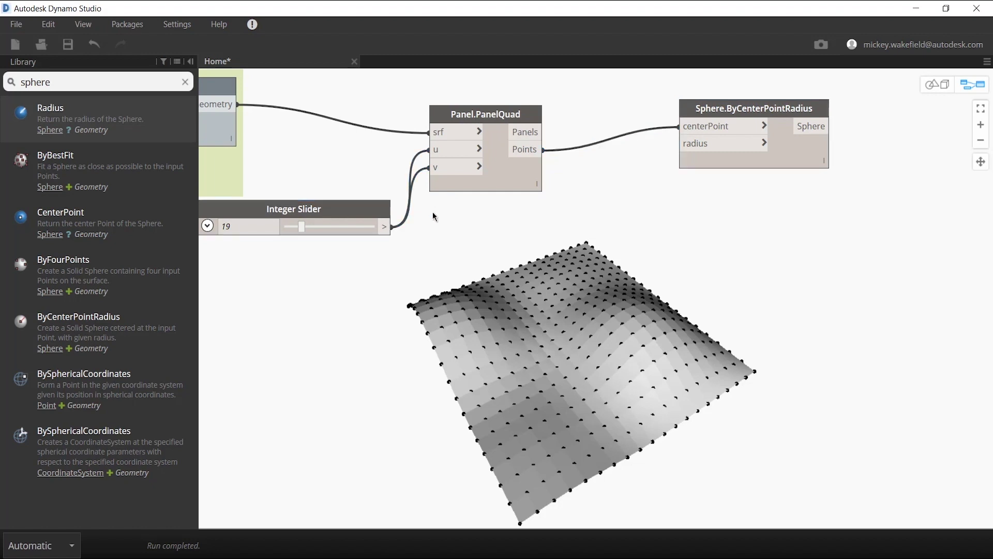
{"action": "key", "text": "ctrl+v"}
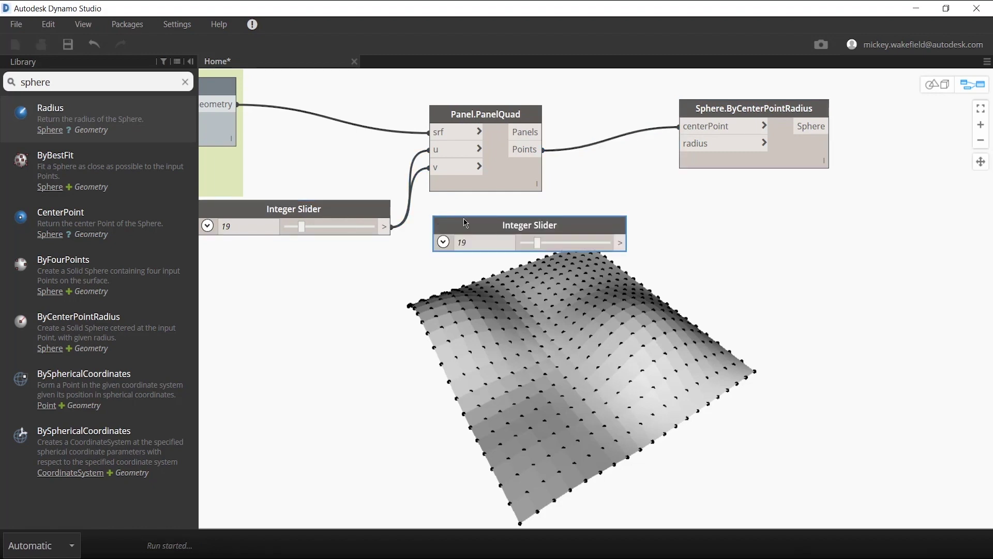
{"action": "left_click", "coordinate": [620, 243]}
{"action": "left_click", "coordinate": [678, 144]}
- Set the new slider's maximum to 15 and collapse its range settings
{"action": "left_click", "coordinate": [445, 243]}
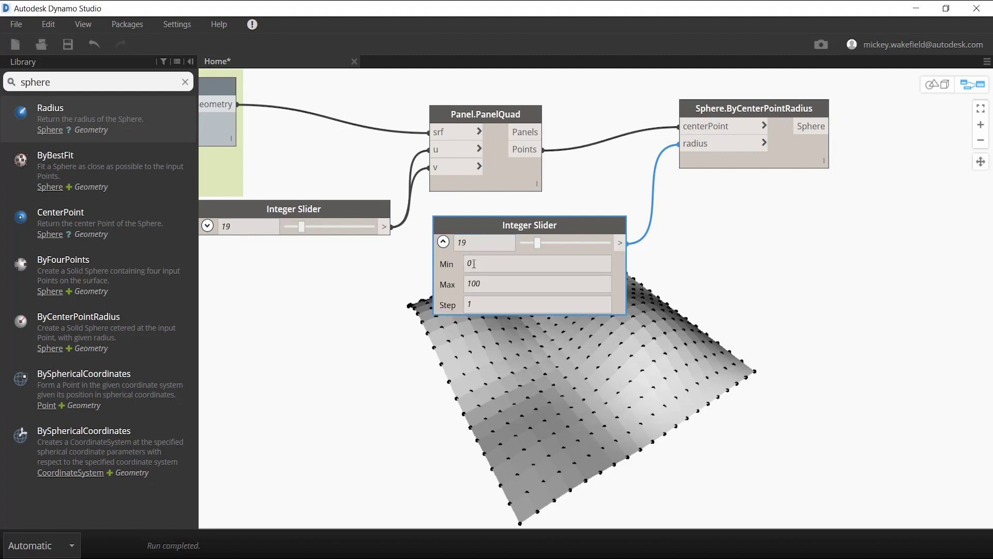
{"action": "left_click", "coordinate": [489, 280]}
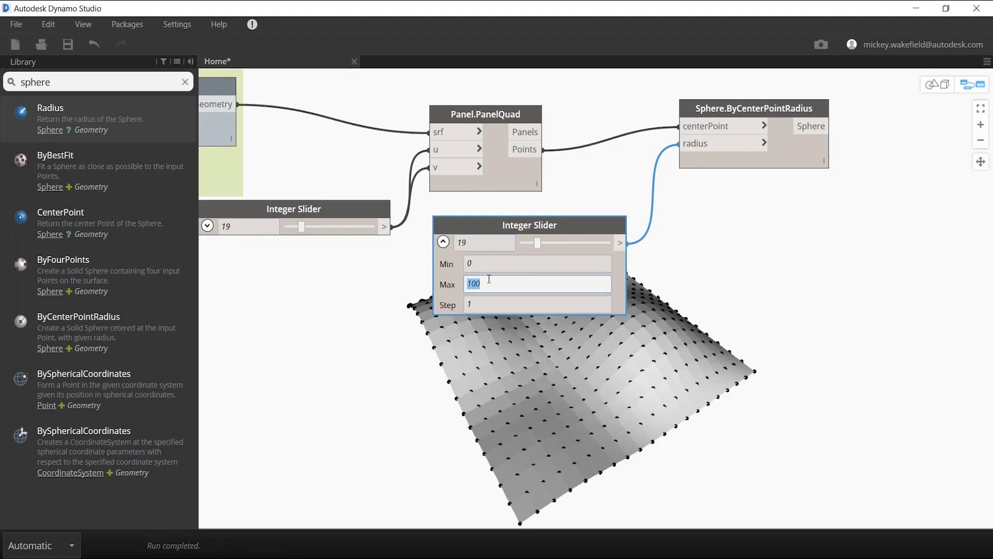
{"action": "type", "text": "15"}
{"action": "left_click", "coordinate": [613, 244]}
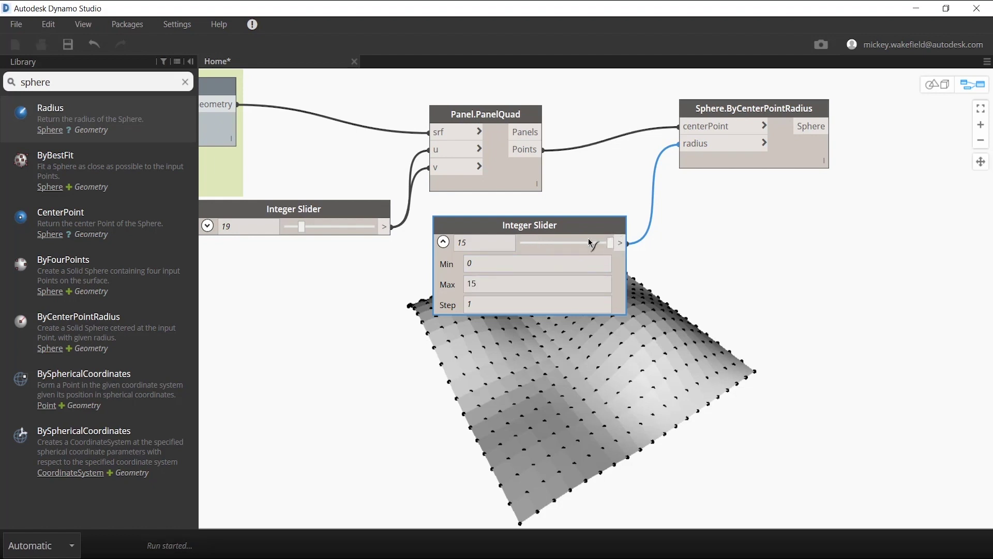
{"action": "left_click", "coordinate": [444, 241]}
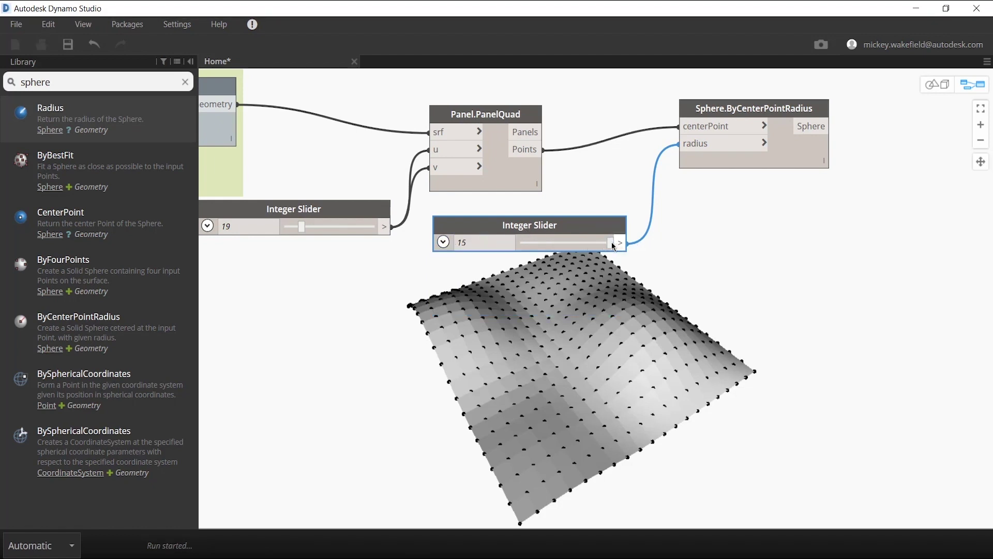
- Try sphere radii of 7 and 11 on the slider, then settle on 8
{"action": "left_click_drag", "start_coordinate": [611, 241], "coordinate": [563, 243]}
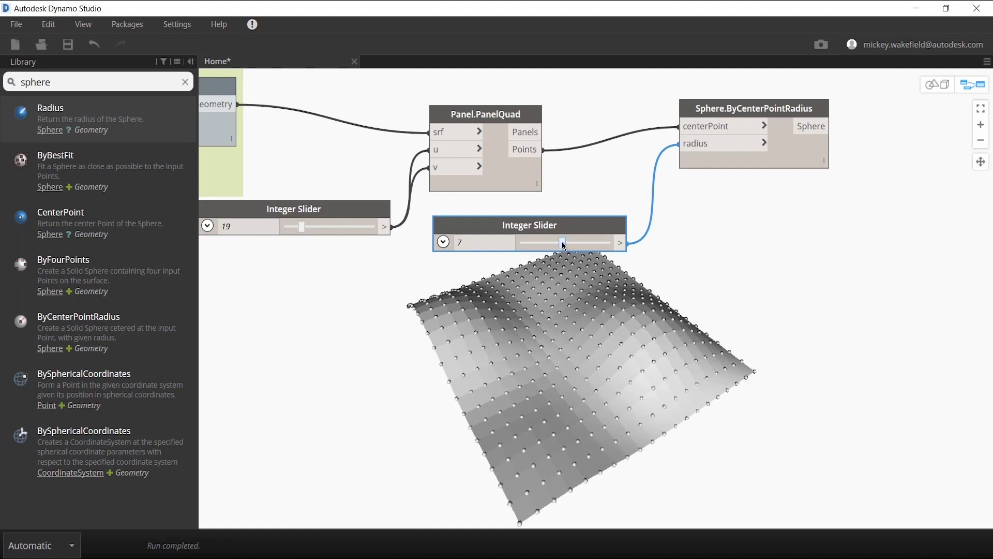
{"action": "left_click_drag", "start_coordinate": [563, 243], "coordinate": [588, 243]}
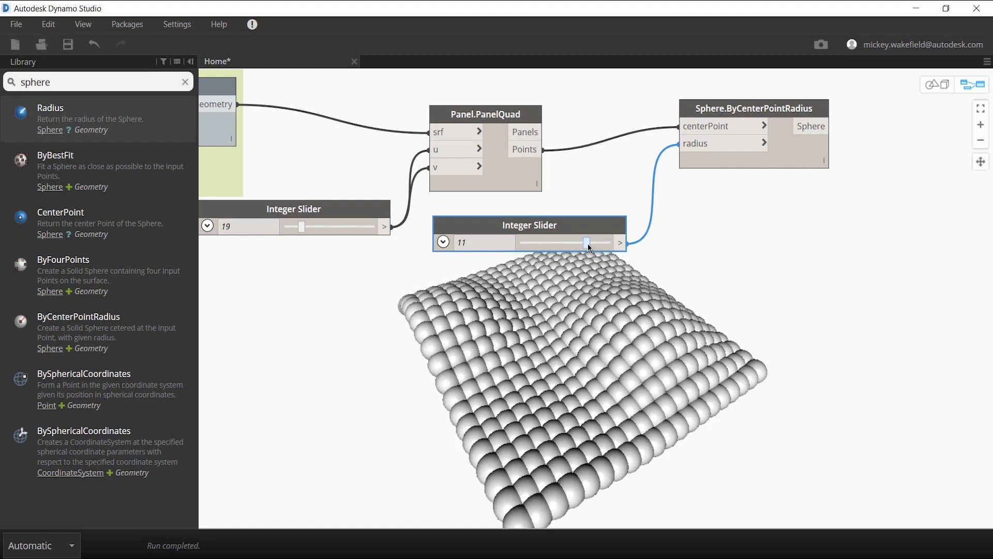
{"action": "left_click_drag", "start_coordinate": [586, 244], "coordinate": [570, 244]}
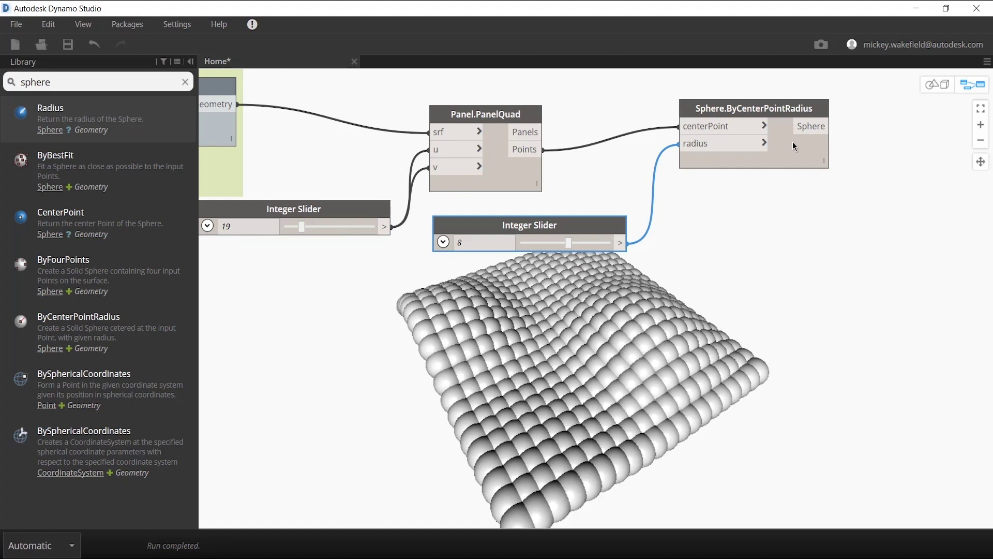
- Expand the sphere node's output preview to confirm 1444 spheres, then open canvas node search
{"action": "mouse_move", "coordinate": [822, 162]}
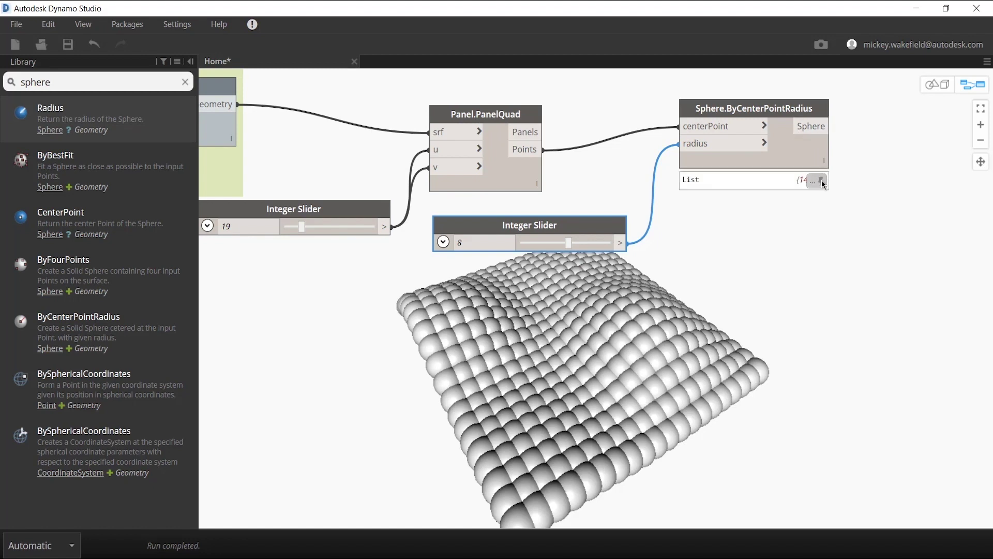
{"action": "left_click", "coordinate": [823, 181]}
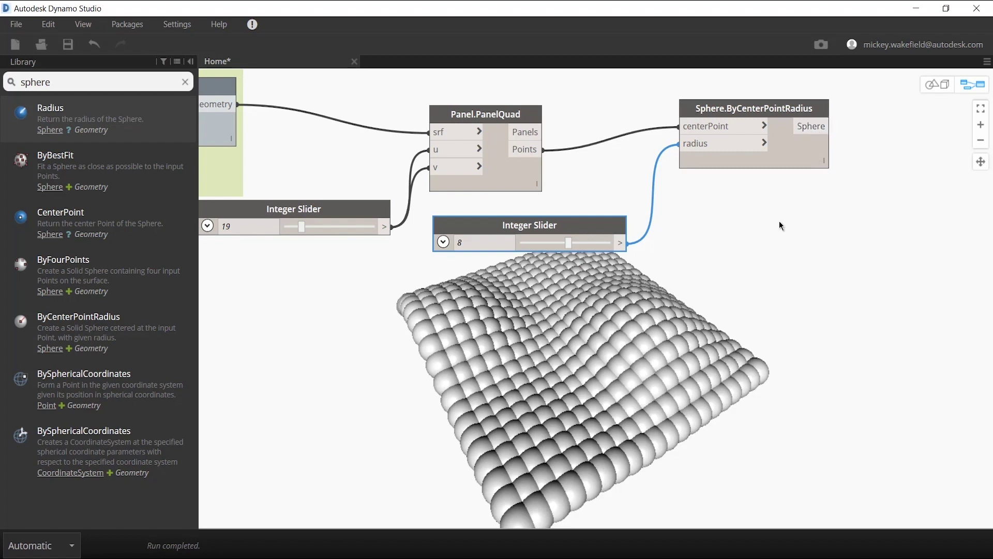
{"action": "right_click", "coordinate": [778, 222]}
{"action": "left_click", "coordinate": [721, 231]}
{"action": "left_click", "coordinate": [730, 228]}
{"action": "right_click", "coordinate": [731, 228]}
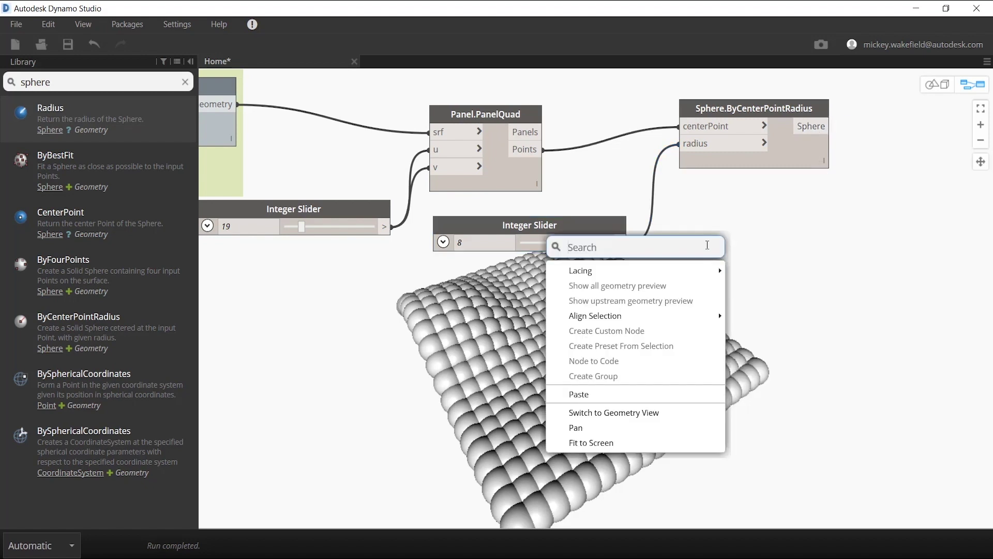
- Add a Flatten node wired from Sphere.ByCenterPointRadius's output, placed just right of the sphere node
{"action": "type", "text": "f"}
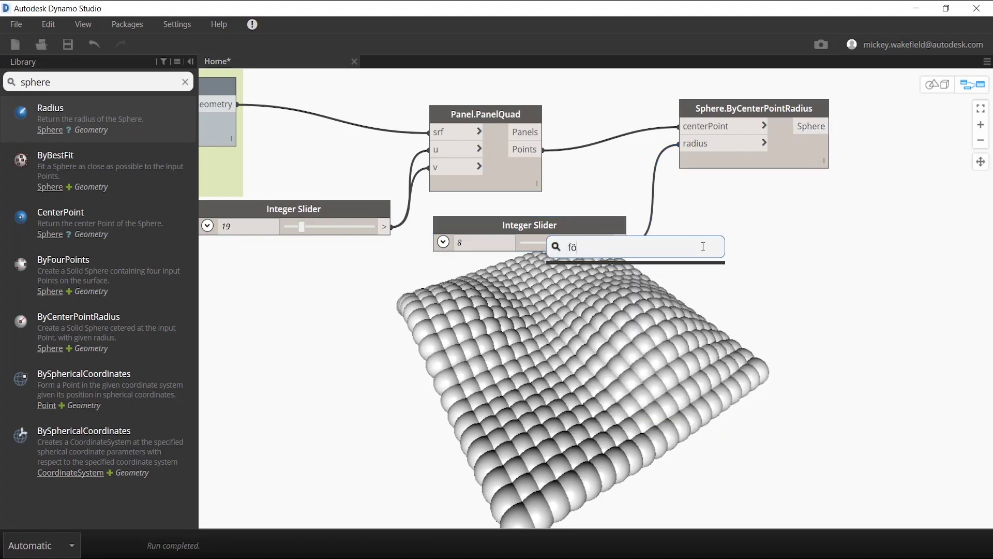
{"action": "type", "text": "latte"}
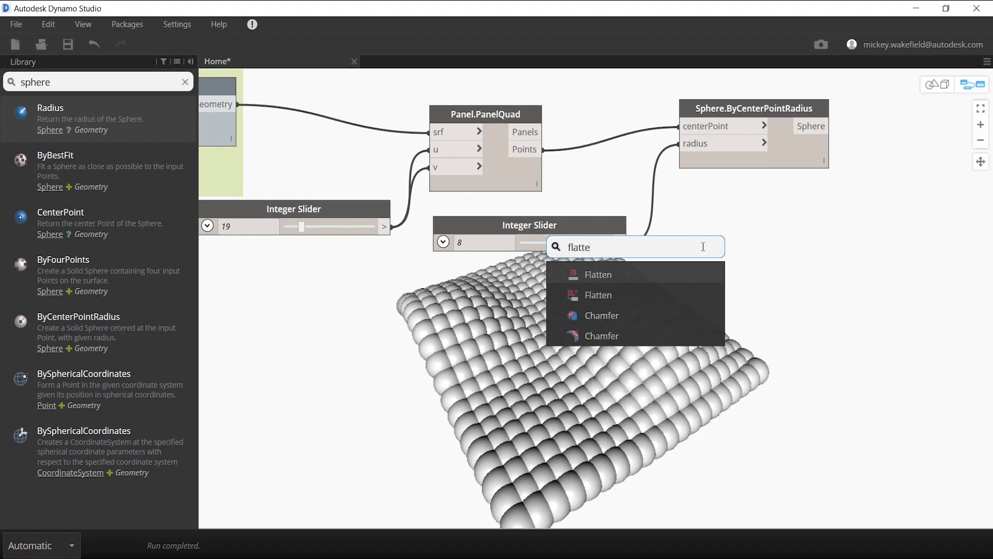
{"action": "left_click", "coordinate": [620, 275]}
{"action": "left_click_drag", "start_coordinate": [729, 285], "coordinate": [942, 220]}
{"action": "left_click_drag", "start_coordinate": [823, 128], "coordinate": [837, 239]}
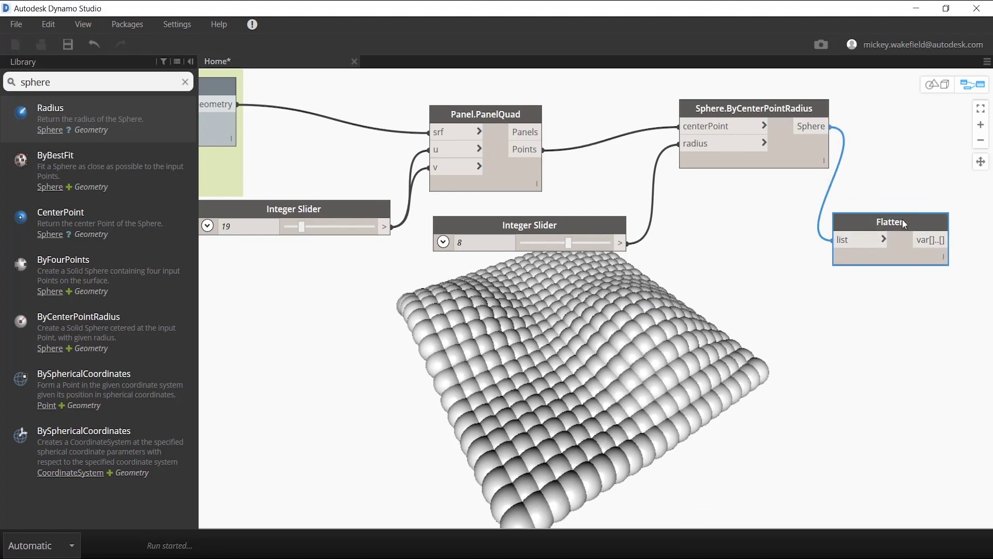
{"action": "left_click_drag", "start_coordinate": [902, 220], "coordinate": [919, 126]}
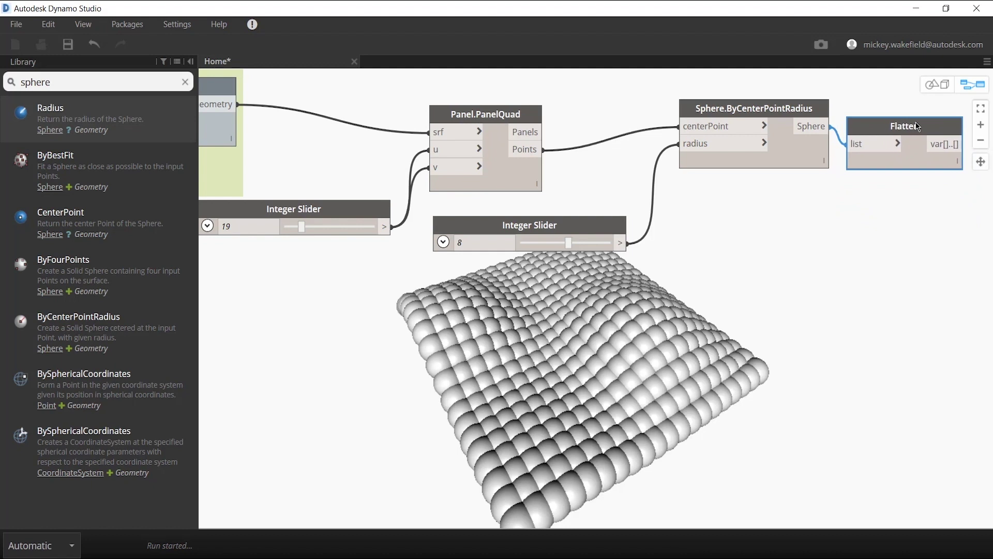
{"action": "left_click", "coordinate": [980, 162]}
{"action": "left_click_drag", "start_coordinate": [968, 228], "coordinate": [558, 220]}
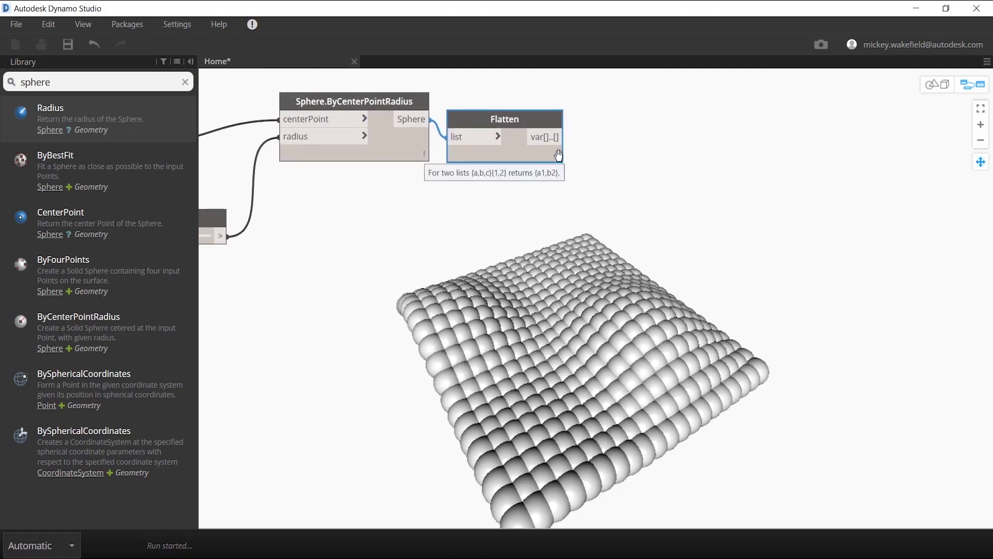
{"action": "key", "text": "Escape"}
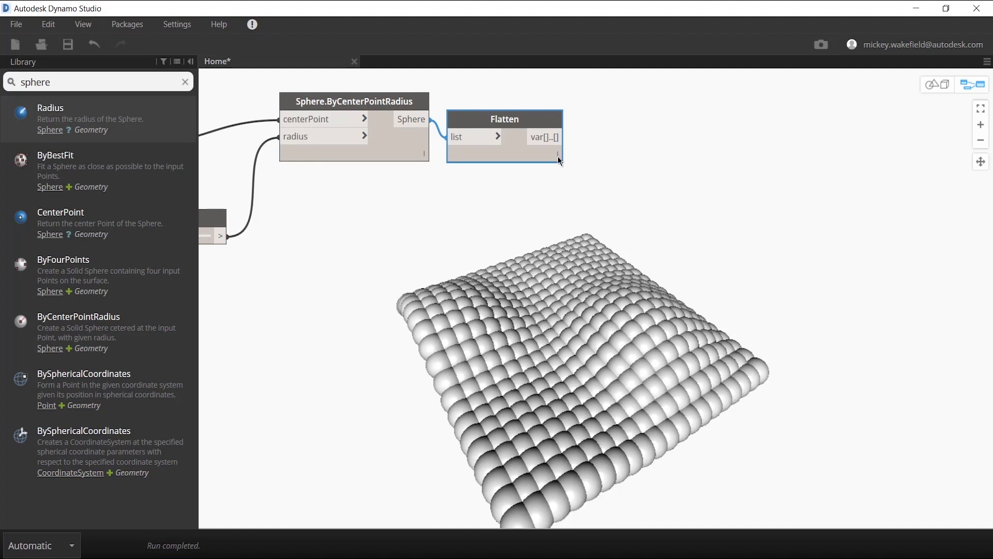
{"action": "right_click", "coordinate": [644, 178]}
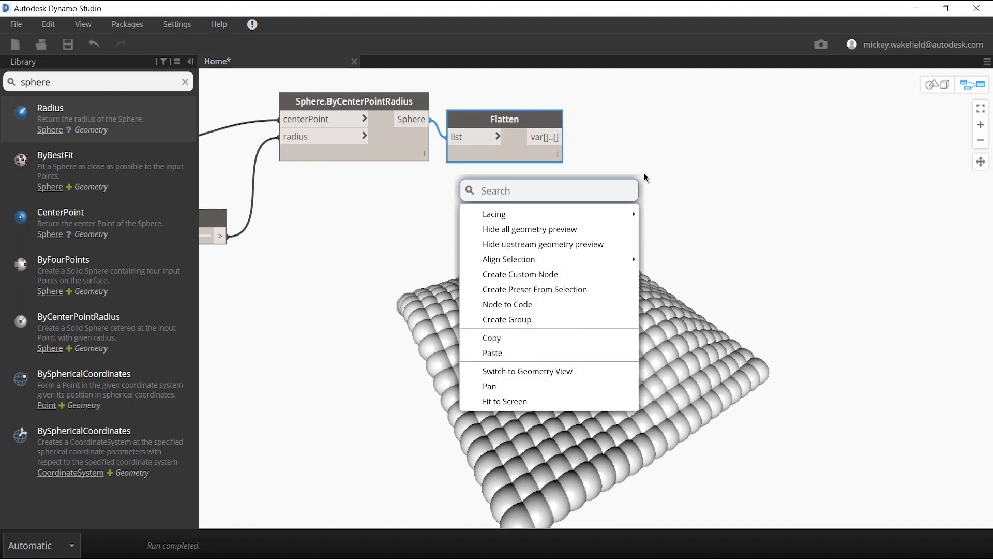
{"action": "left_click", "coordinate": [533, 183]}
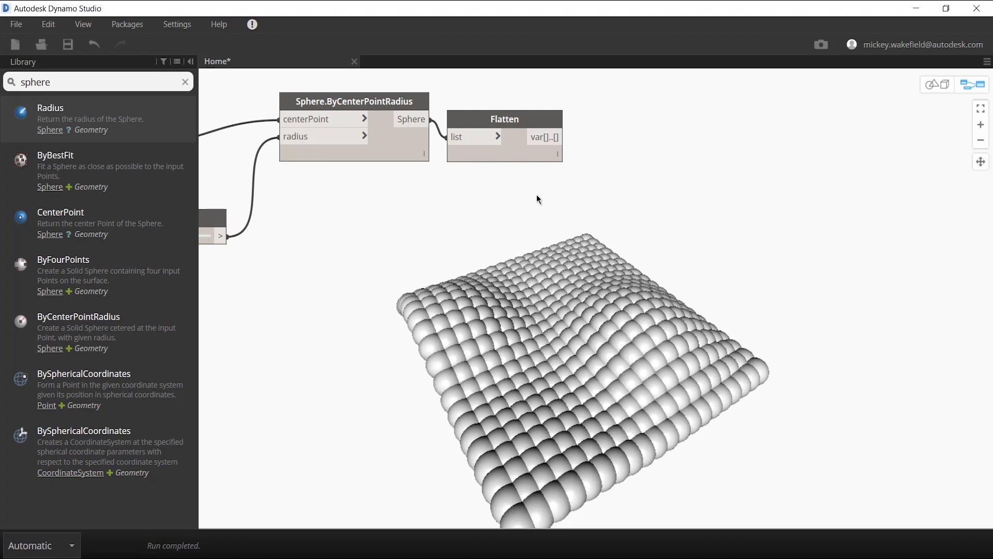
- Add a File Path node at the upper right and browse it to a file named 'output'
{"action": "right_click", "coordinate": [537, 198]}
{"action": "type", "text": "file"}
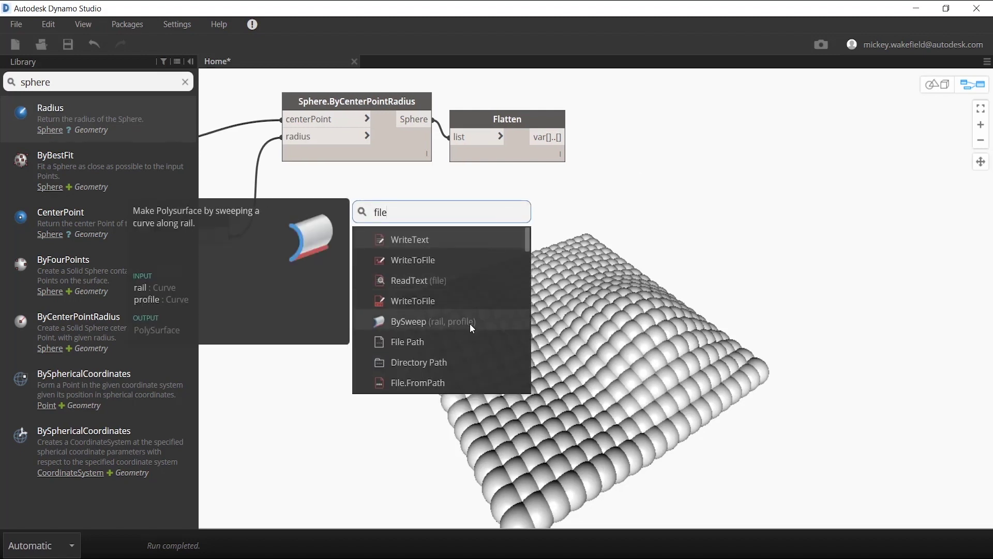
{"action": "left_click", "coordinate": [436, 339]}
{"action": "left_click_drag", "start_coordinate": [468, 358], "coordinate": [717, 125]}
{"action": "left_click", "coordinate": [718, 137]}
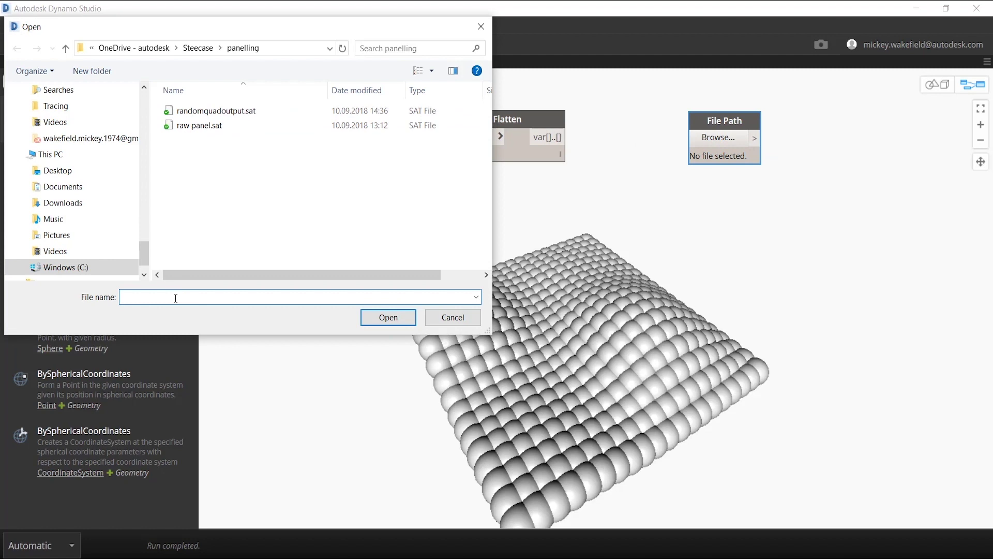
{"action": "type", "text": "output"}
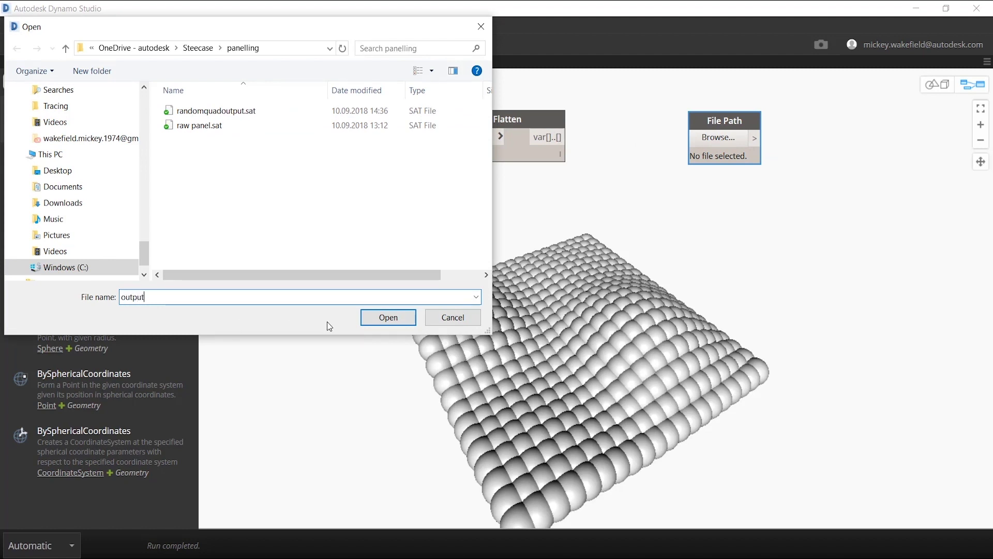
{"action": "left_click", "coordinate": [384, 319]}
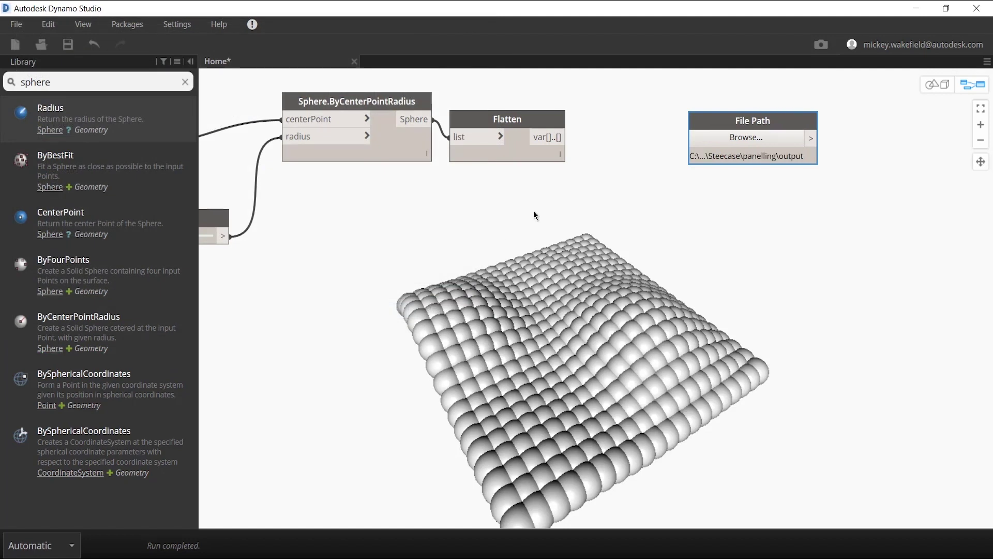
- Place an ExportToSAT node, wiring File Path to filePath and Flatten to geometry
{"action": "right_click", "coordinate": [780, 227]}
{"action": "type", "text": "expo"}
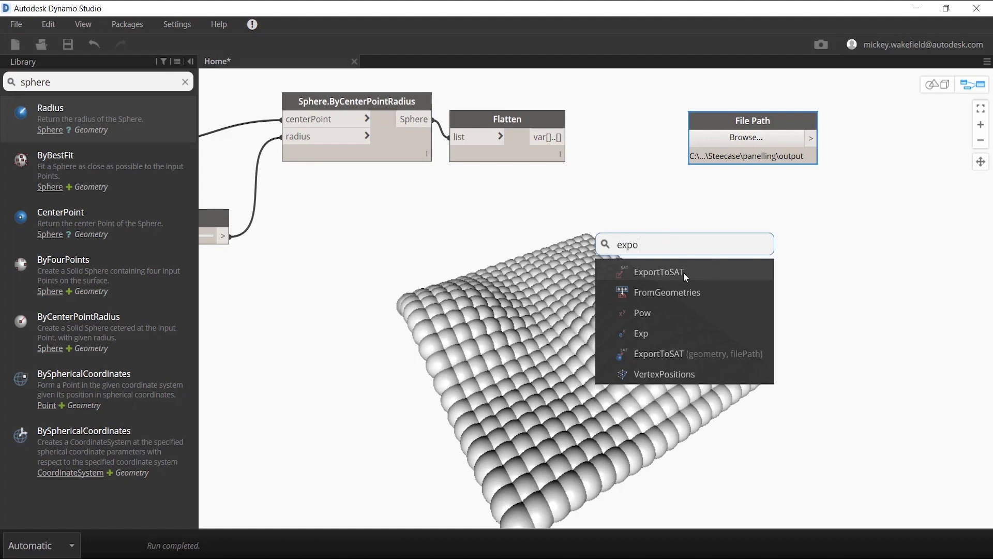
{"action": "left_click", "coordinate": [677, 274]}
{"action": "left_click_drag", "start_coordinate": [782, 293], "coordinate": [912, 207]}
{"action": "left_click", "coordinate": [812, 139]}
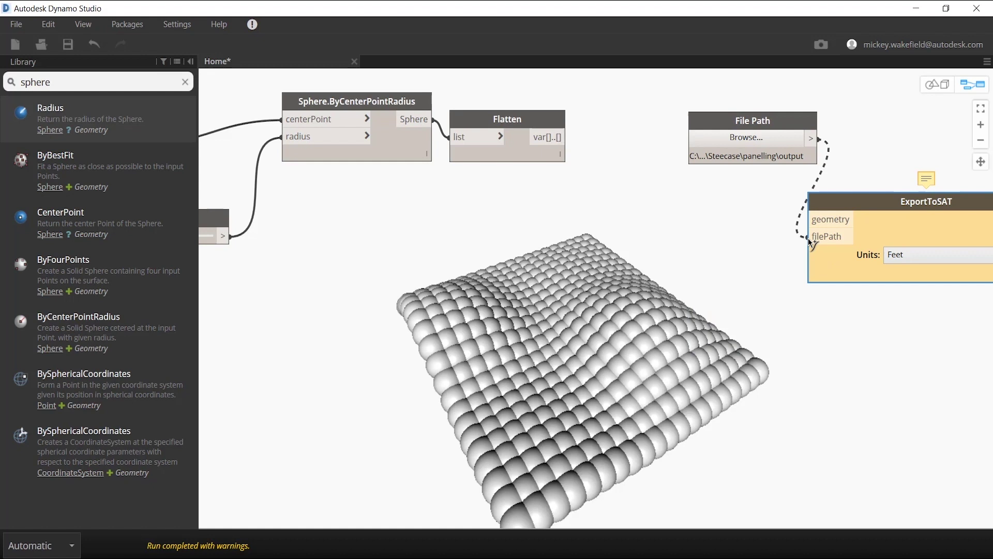
{"action": "left_click", "coordinate": [813, 236]}
{"action": "left_click", "coordinate": [539, 135]}
{"action": "left_click", "coordinate": [817, 217]}
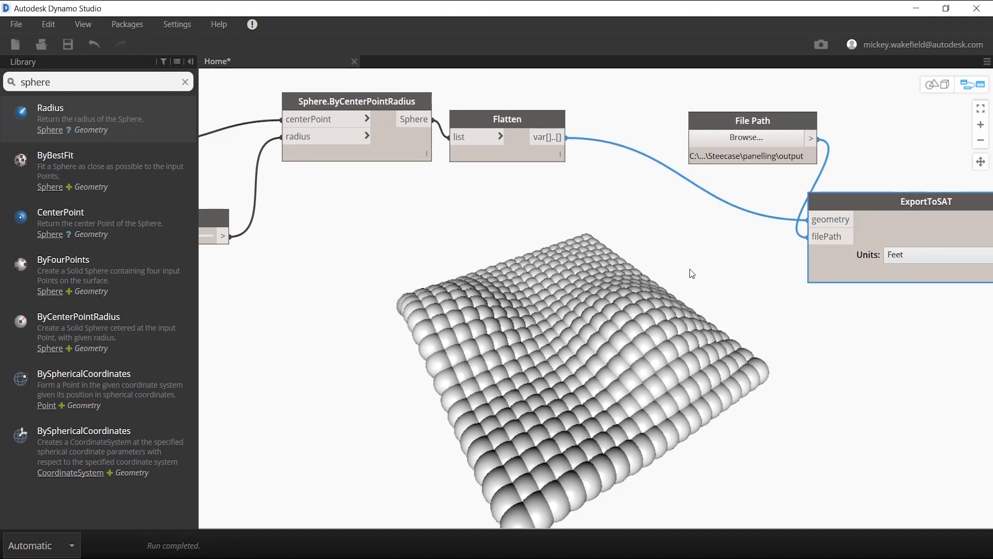
{"action": "left_click_drag", "start_coordinate": [896, 202], "coordinate": [965, 195]}
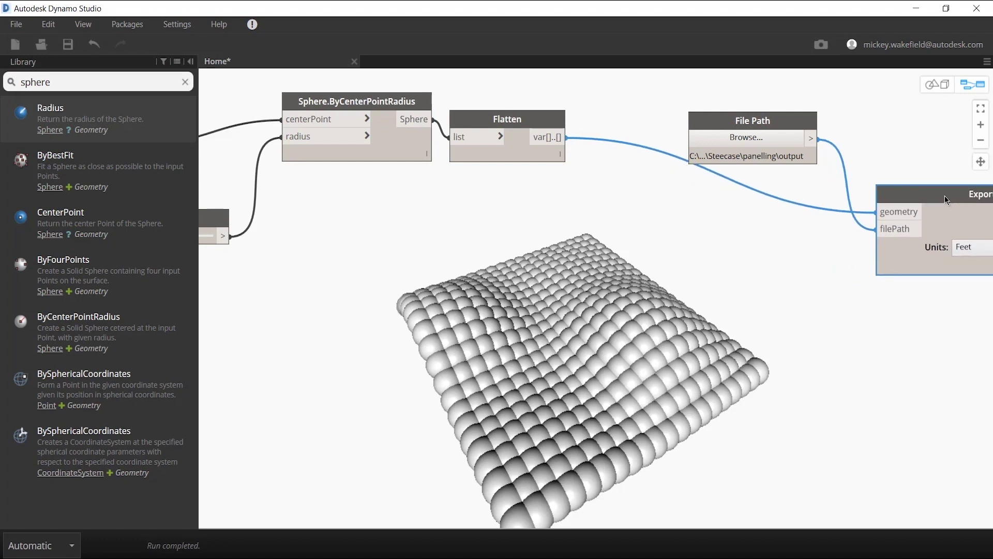
- Set the ExportToSAT export units to Millimeters and bring the whole node into view
{"action": "left_click", "coordinate": [964, 249]}
{"action": "left_click", "coordinate": [896, 291]}
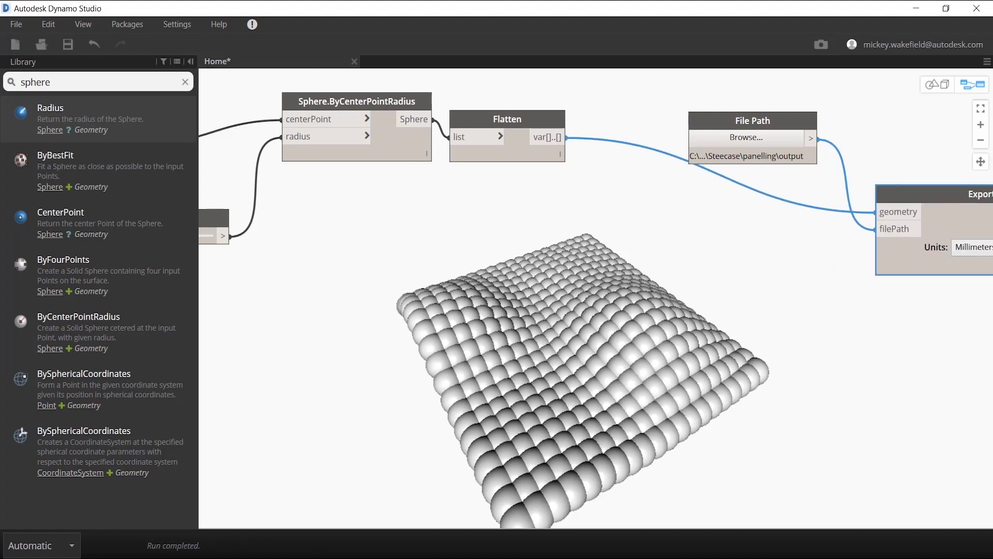
{"action": "left_click", "coordinate": [981, 162]}
{"action": "left_click_drag", "start_coordinate": [840, 150], "coordinate": [679, 150]}
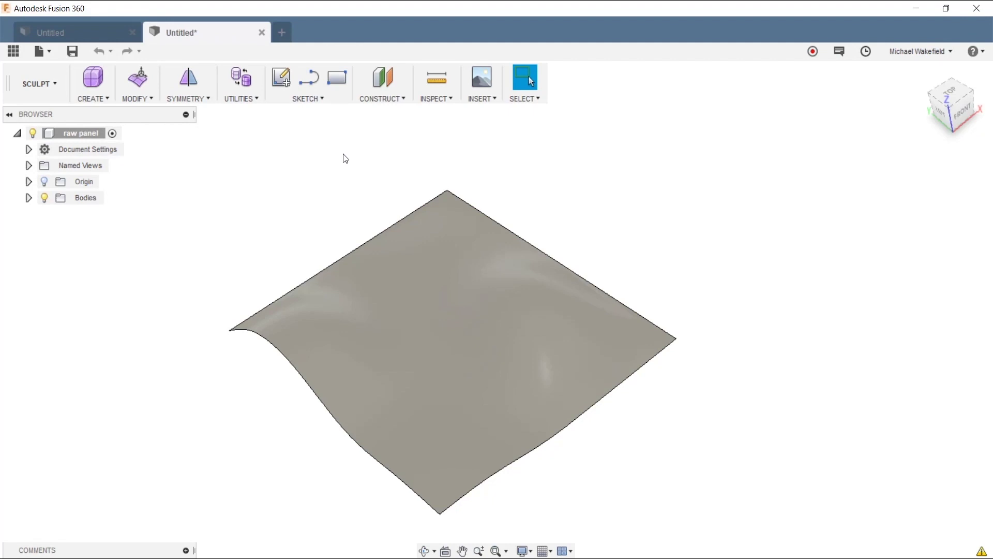
- In a new Fusion 360 tab, open output.sat with New Design From File
{"action": "left_click", "coordinate": [282, 32]}
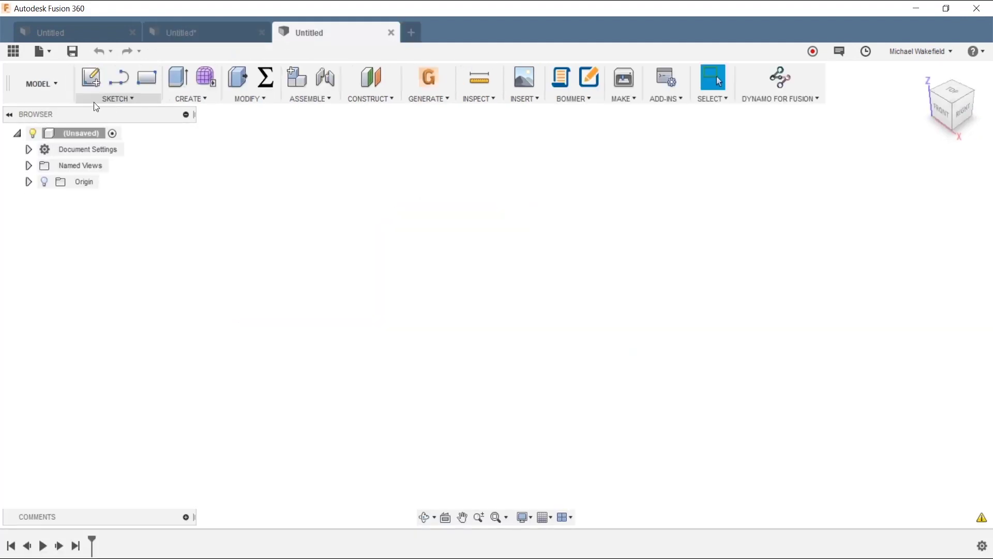
{"action": "left_click", "coordinate": [51, 54]}
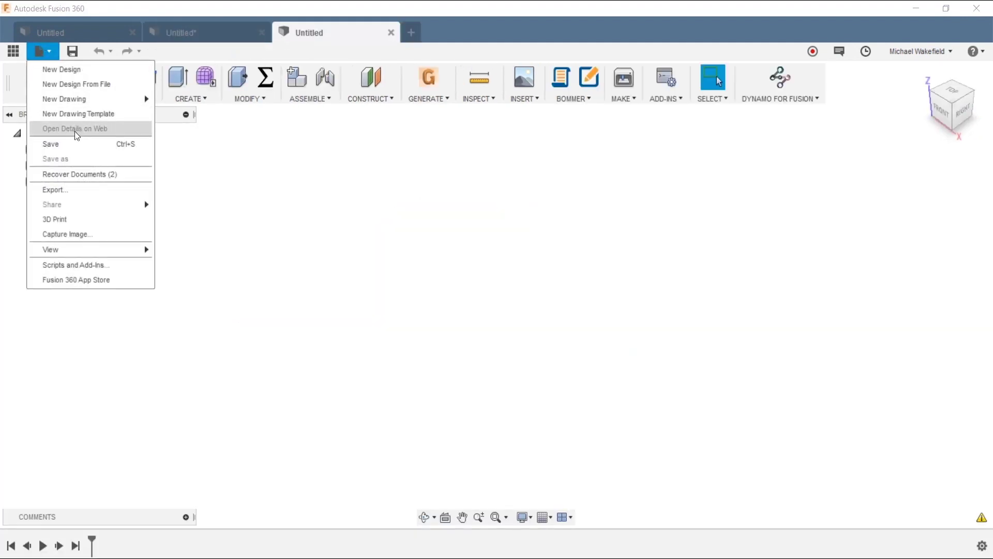
{"action": "left_click", "coordinate": [83, 92]}
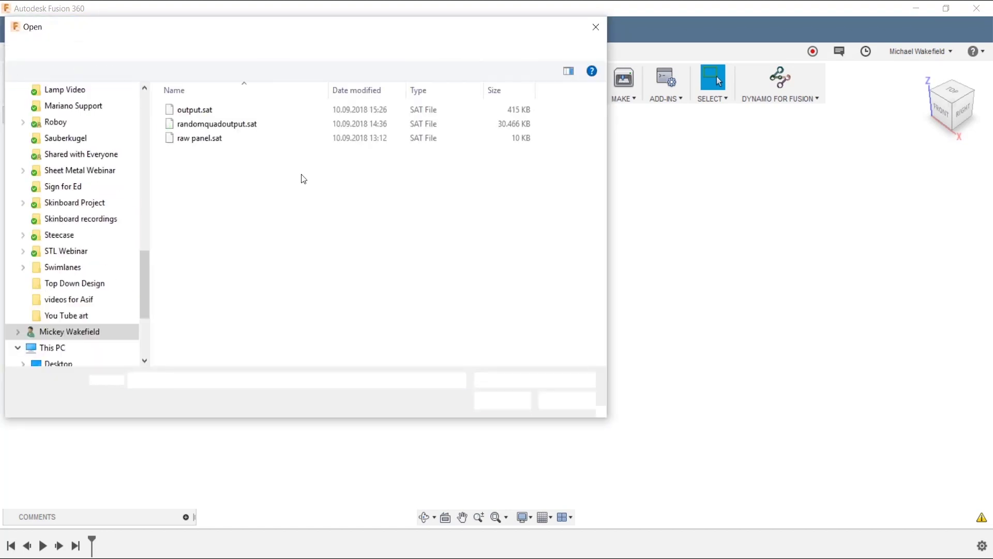
{"action": "double_click", "coordinate": [195, 110]}
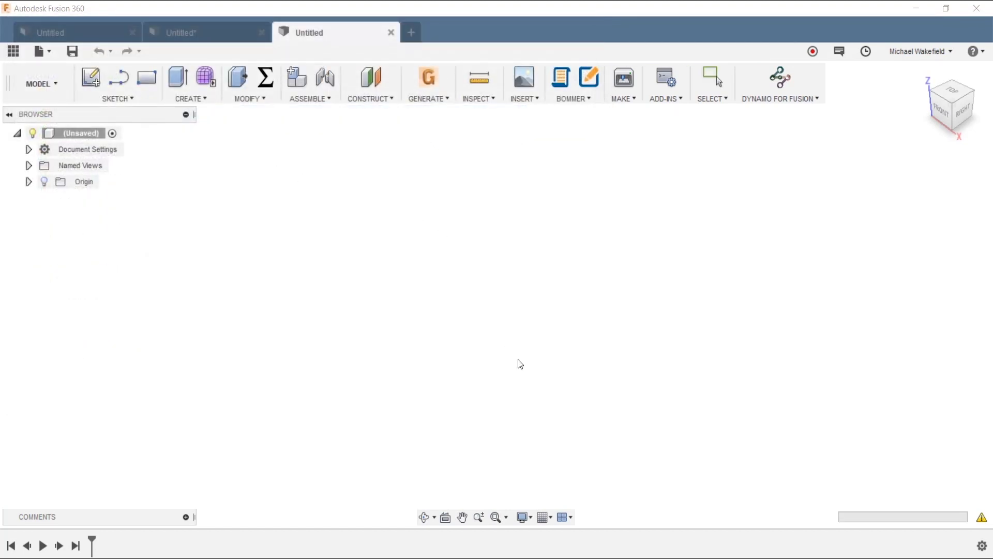
{"action": "left_click", "coordinate": [519, 362]}
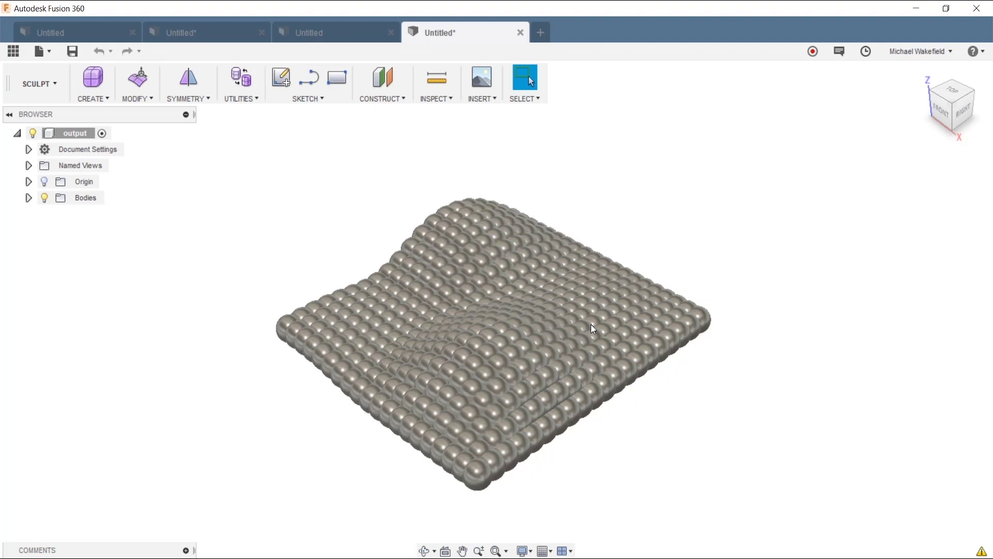
{"action": "middle_click_drag", "start_coordinate": [591, 324], "coordinate": [304, 321], "text": "shift"}
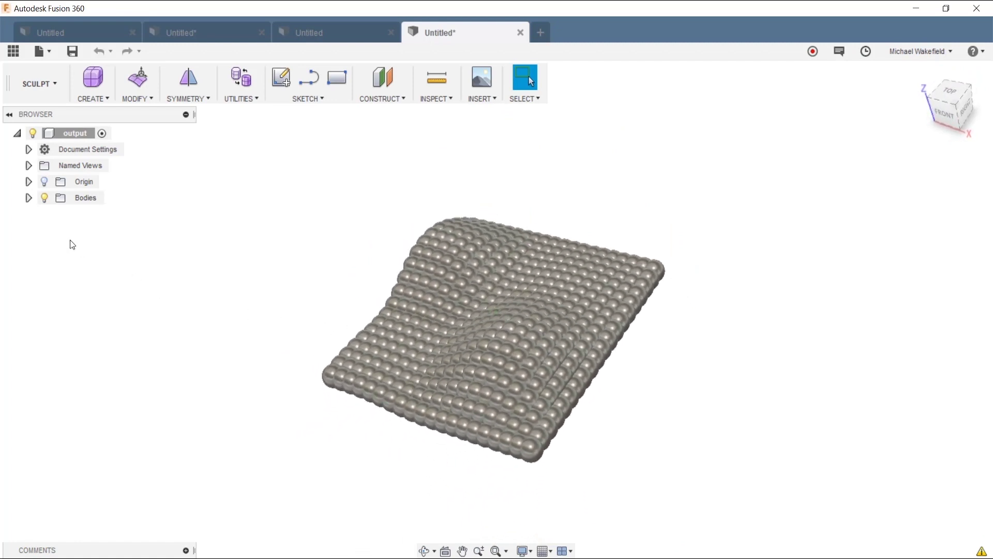
{"action": "left_click", "coordinate": [29, 198]}
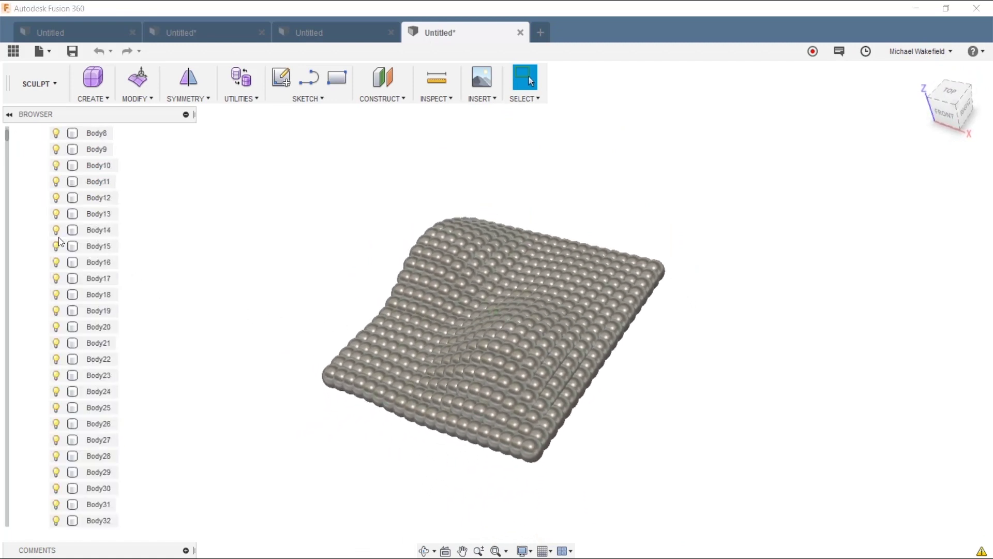
{"action": "left_click", "coordinate": [29, 133]}
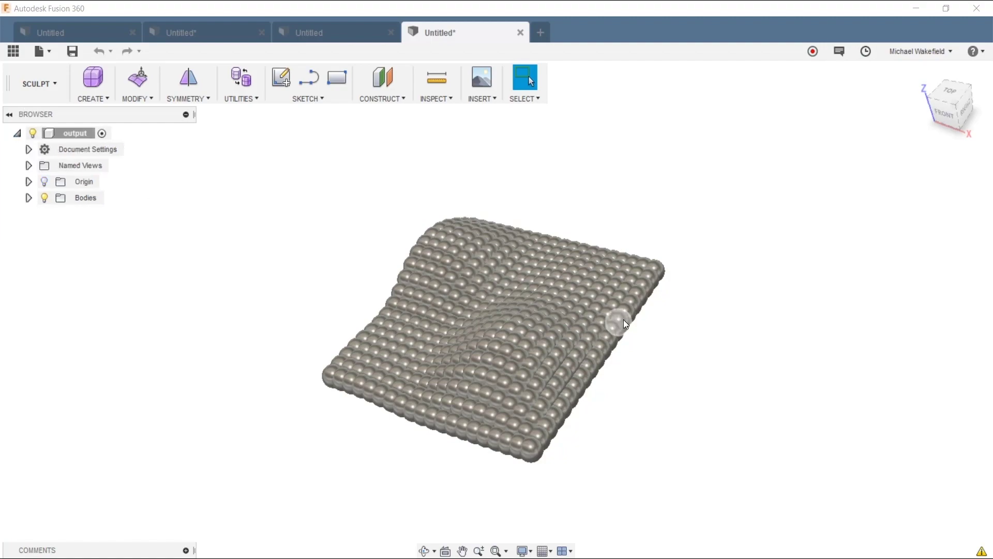
{"action": "scroll", "coordinate": [667, 345], "scroll_direction": "up", "scroll_amount": 2}
{"action": "scroll", "coordinate": [666, 343], "scroll_direction": "up", "scroll_amount": 5}
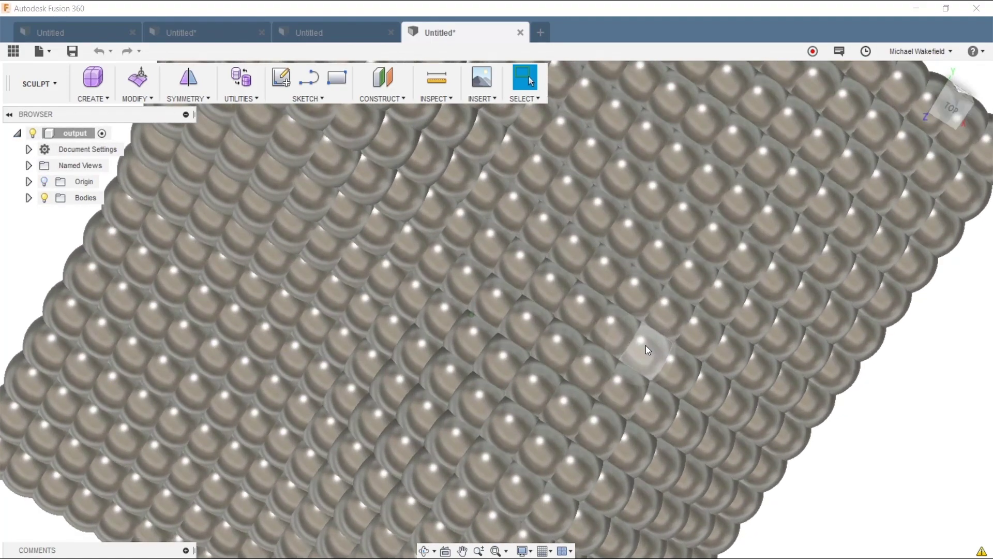
{"action": "scroll", "coordinate": [644, 346], "scroll_direction": "up", "scroll_amount": 5}
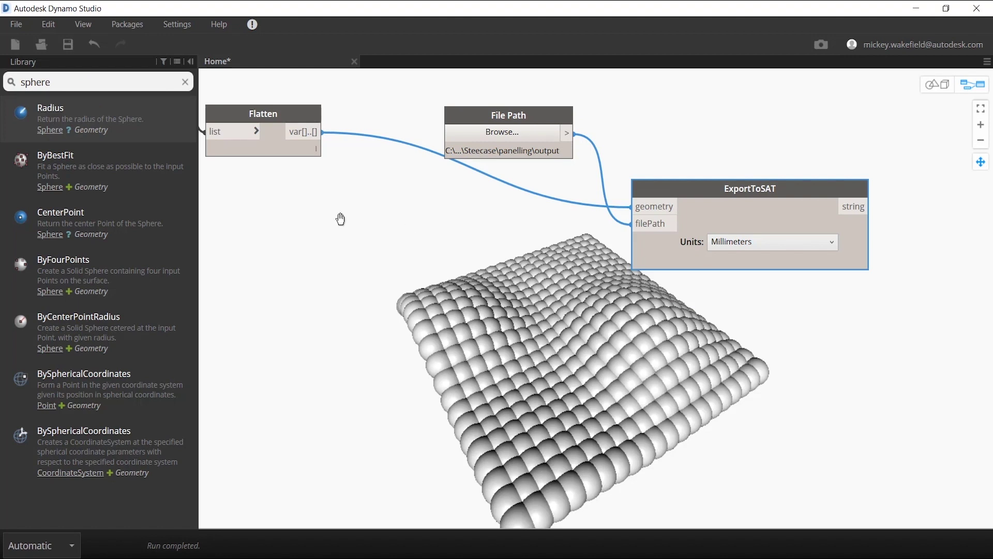
{"action": "scroll", "coordinate": [302, 223], "scroll_direction": "down", "scroll_amount": 2}
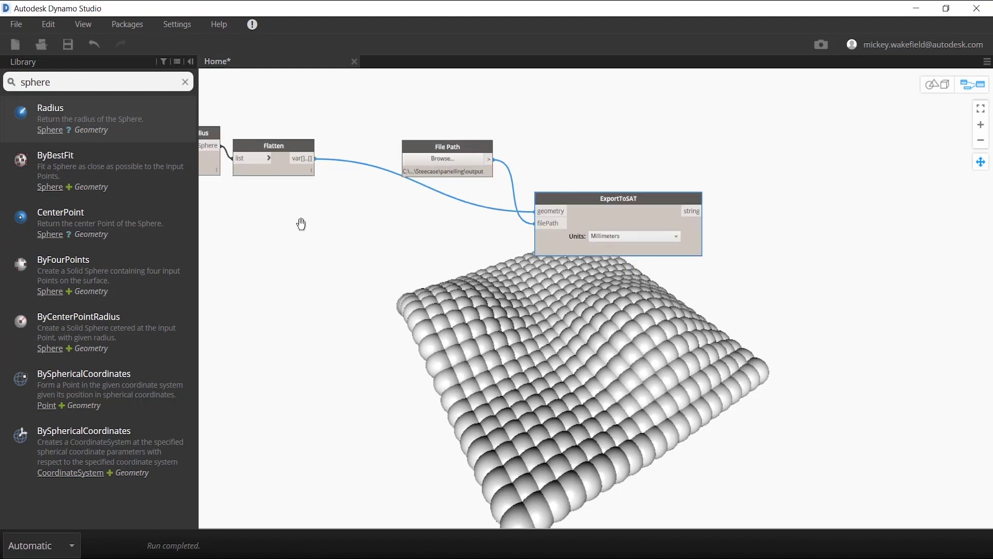
{"action": "scroll", "coordinate": [300, 222], "scroll_direction": "down", "scroll_amount": 2}
{"action": "left_click_drag", "start_coordinate": [297, 222], "coordinate": [468, 206]}
{"action": "scroll", "coordinate": [456, 207], "scroll_direction": "up", "scroll_amount": 2}
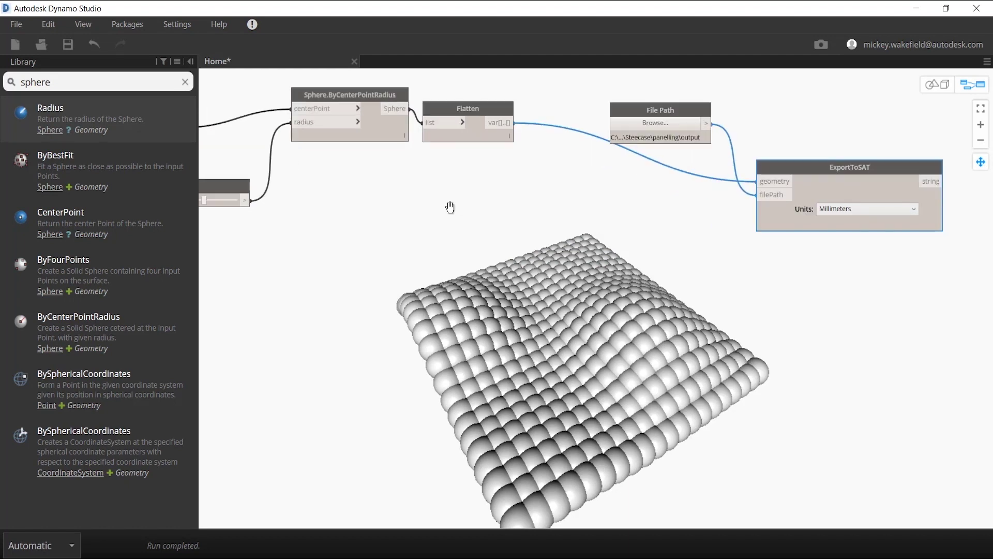
{"action": "left_click_drag", "start_coordinate": [386, 209], "coordinate": [586, 215]}
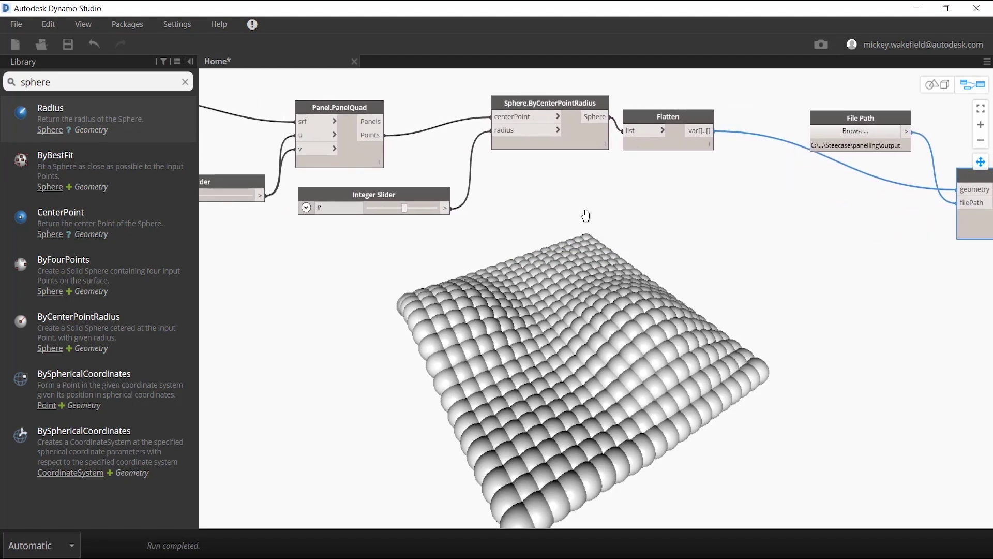
{"action": "left_click", "coordinate": [390, 197]}
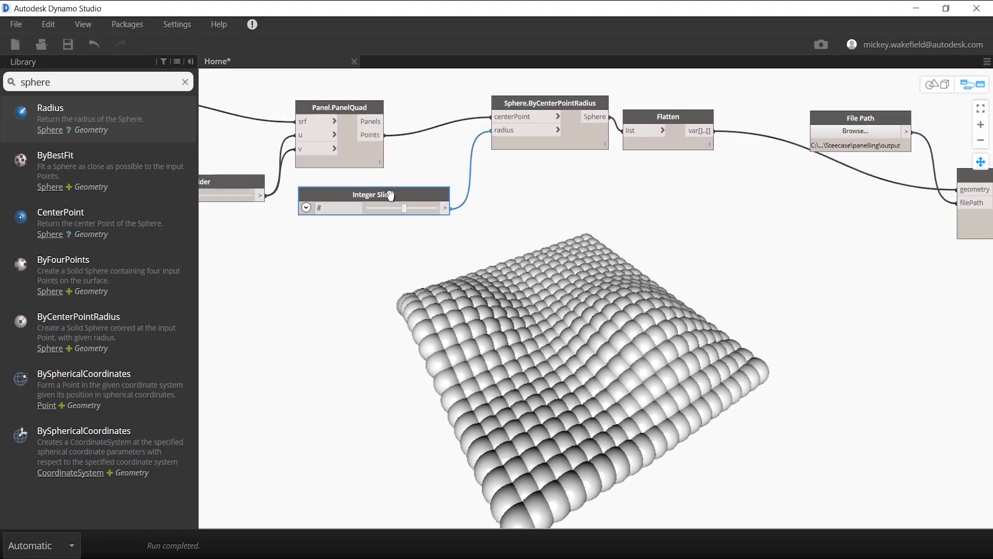
- Search the library for 'random' and place LunchBox's Sequence.RandomNumbers node on the canvas
{"action": "right_click", "coordinate": [290, 325]}
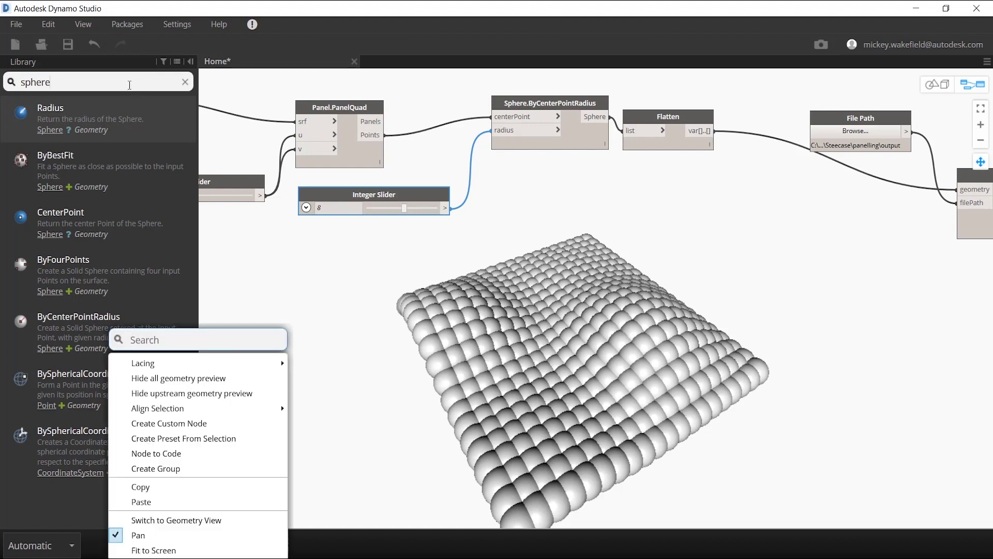
{"action": "double_click", "coordinate": [130, 85]}
{"action": "type", "text": "r"}
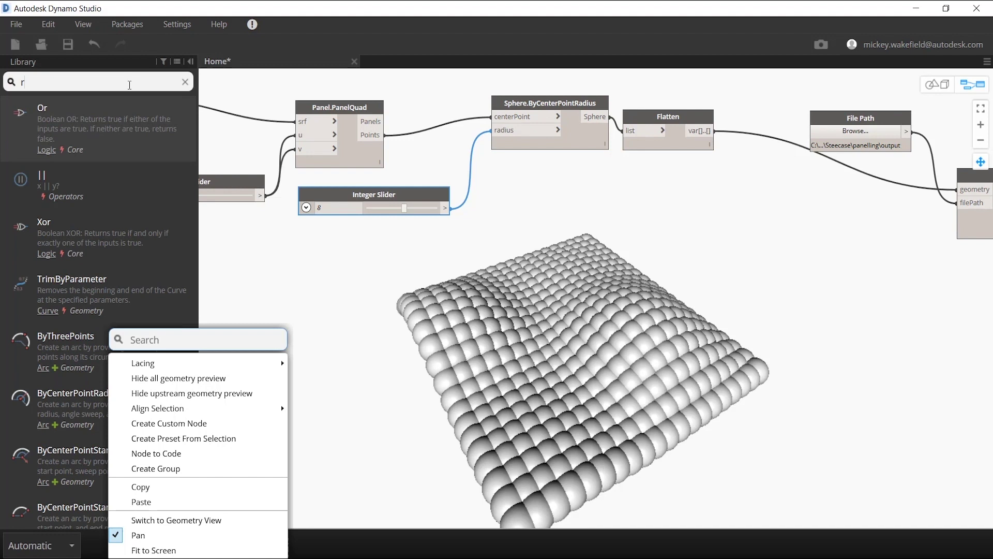
{"action": "type", "text": "and"}
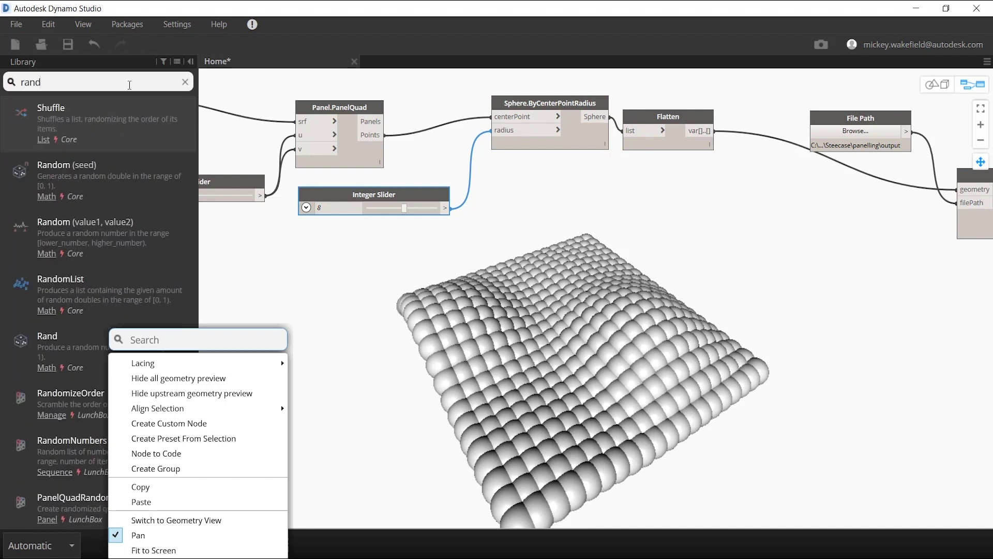
{"action": "type", "text": "om"}
{"action": "left_click", "coordinate": [53, 438]}
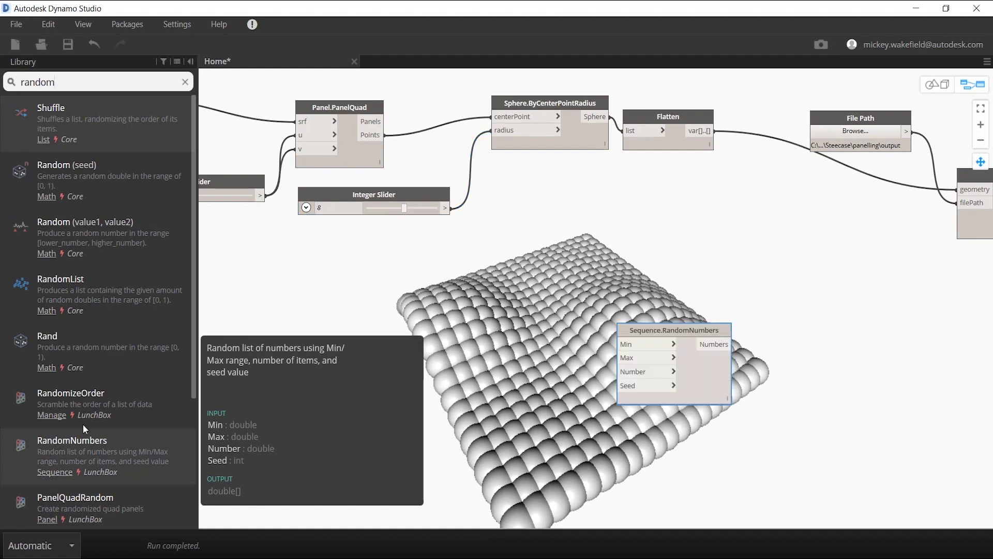
{"action": "middle_click_drag", "start_coordinate": [567, 318], "coordinate": [548, 304]}
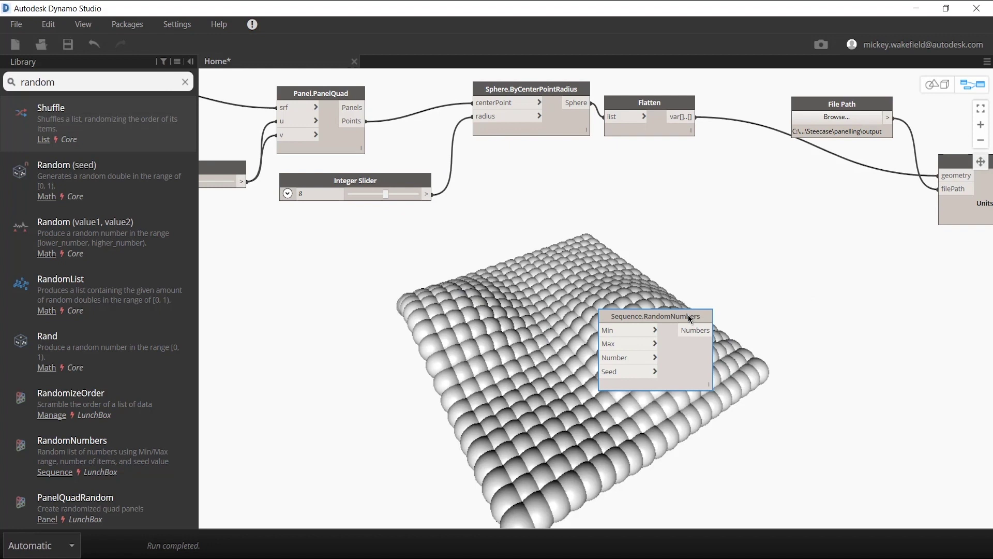
- Position Sequence.RandomNumbers and wire a new Number node of 3 into its Min input
{"action": "left_click_drag", "start_coordinate": [691, 318], "coordinate": [336, 238]}
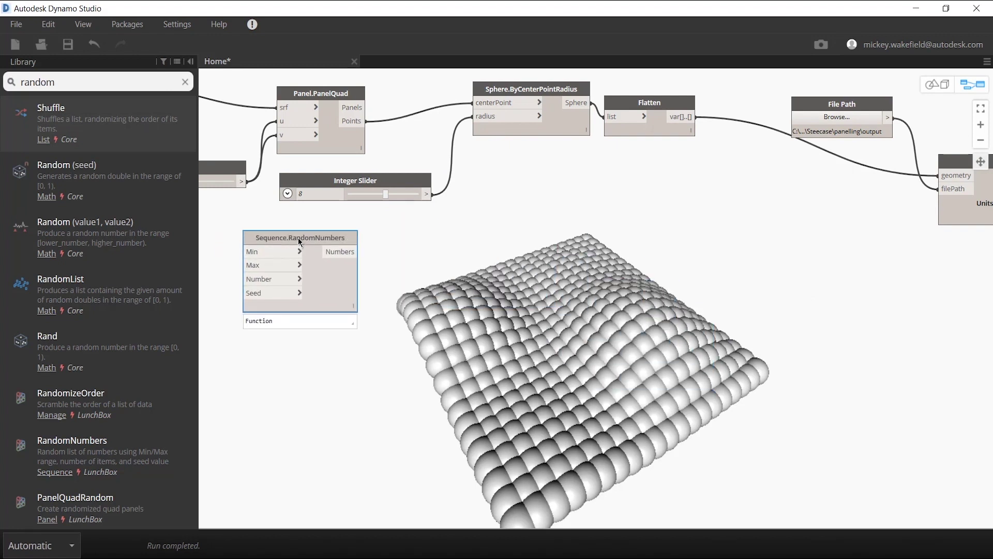
{"action": "left_click_drag", "start_coordinate": [275, 259], "coordinate": [370, 256]}
{"action": "left_click", "coordinate": [276, 299]}
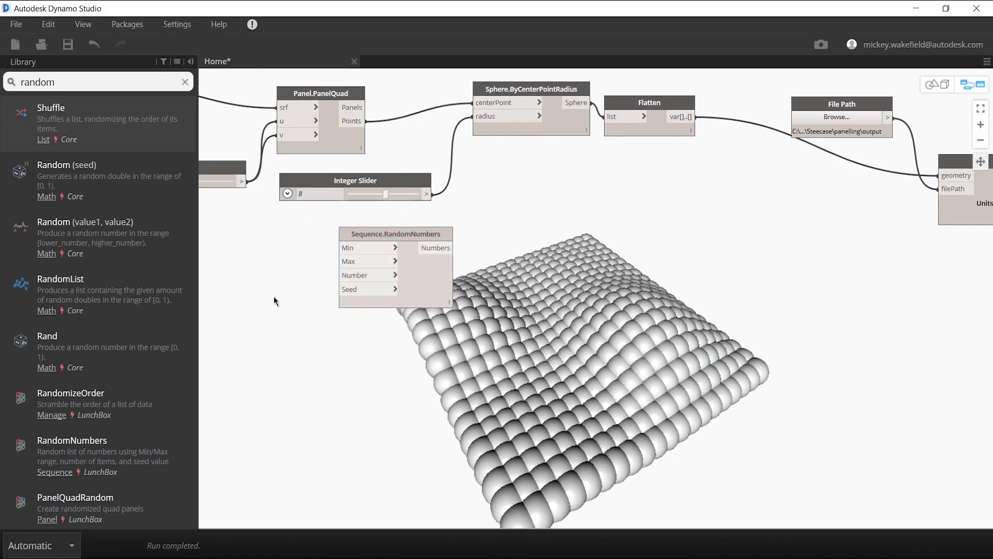
{"action": "right_click", "coordinate": [273, 294]}
{"action": "right_click", "coordinate": [250, 279]}
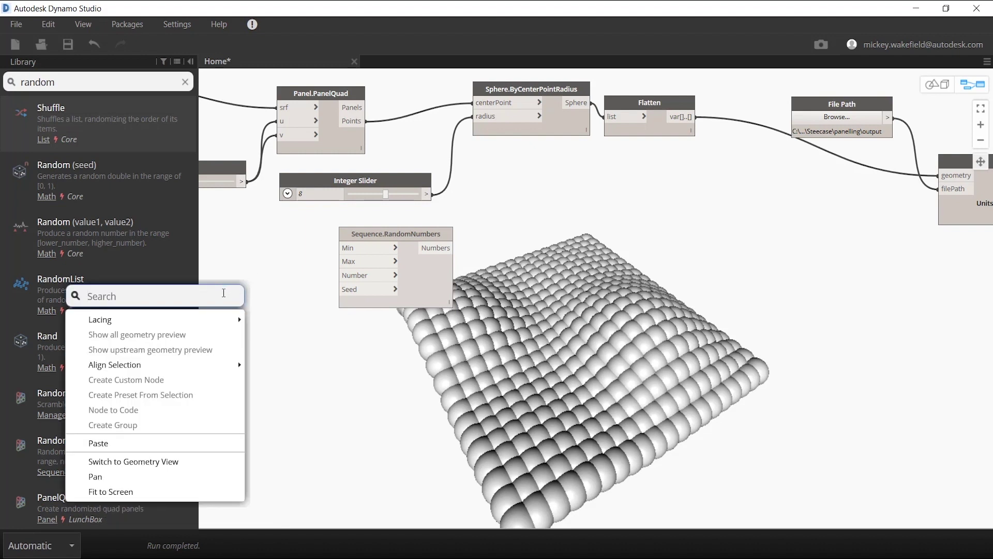
{"action": "type", "text": "number"}
{"action": "key", "text": "Return"}
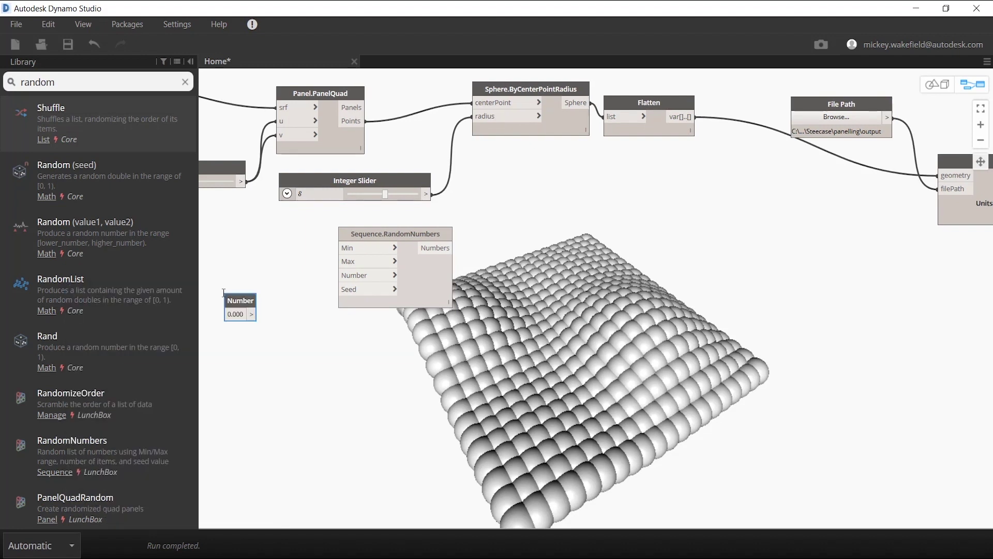
{"action": "left_click_drag", "start_coordinate": [234, 301], "coordinate": [340, 248]}
{"action": "left_click", "coordinate": [287, 273]}
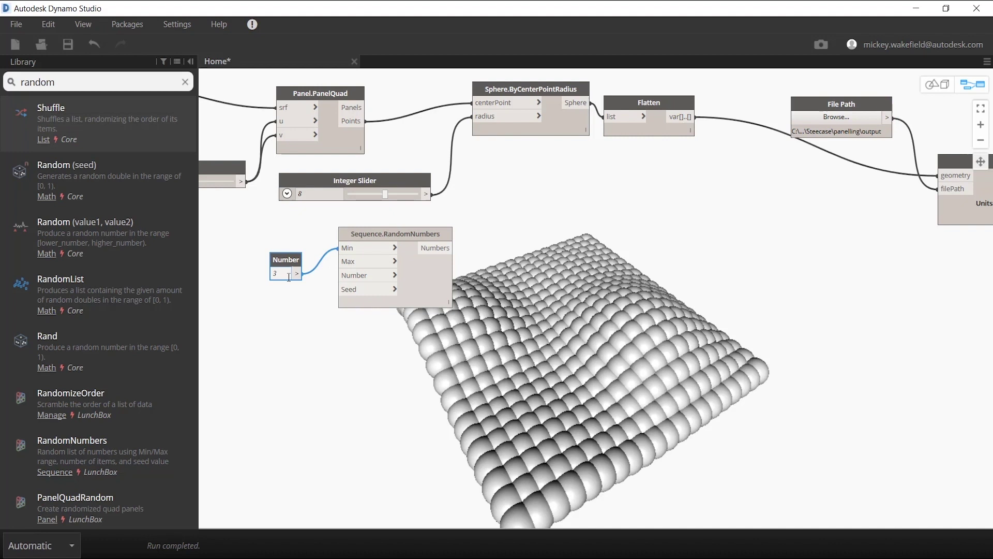
{"action": "left_click", "coordinate": [277, 302]}
- Duplicate the Number node, wire it to Max with value 8, and arrange both nodes
{"action": "left_click", "coordinate": [278, 269]}
{"action": "key", "text": "ctrl+c"}
{"action": "key", "text": "ctrl+v"}
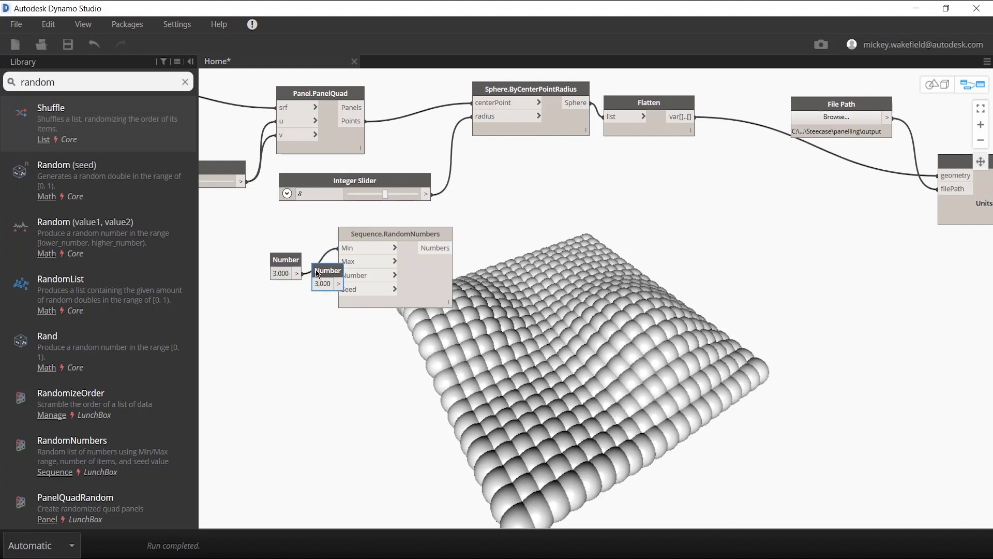
{"action": "left_click_drag", "start_coordinate": [317, 275], "coordinate": [270, 319]}
{"action": "left_click", "coordinate": [297, 329]}
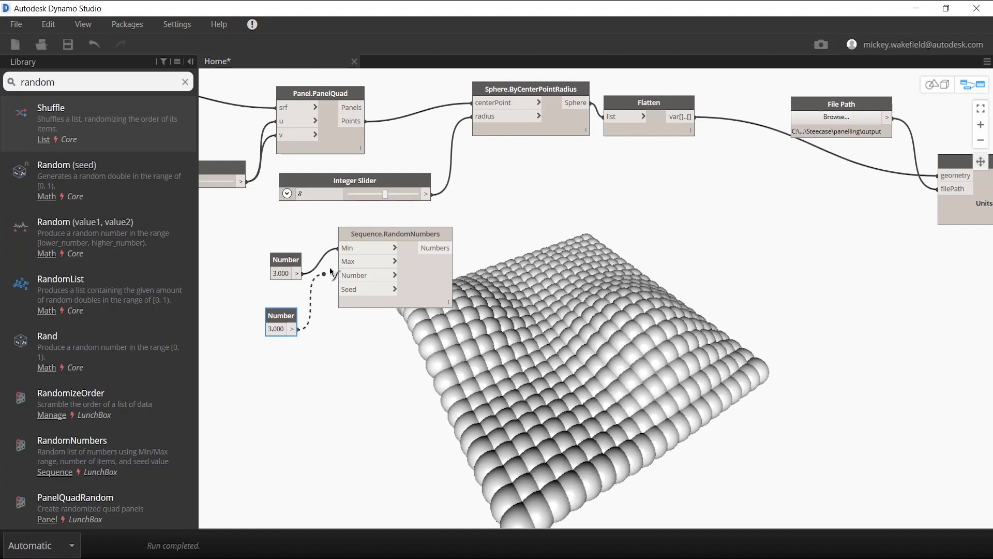
{"action": "left_click", "coordinate": [338, 261]}
{"action": "left_click", "coordinate": [286, 329]}
{"action": "type", "text": "8"}
{"action": "left_click", "coordinate": [320, 376]}
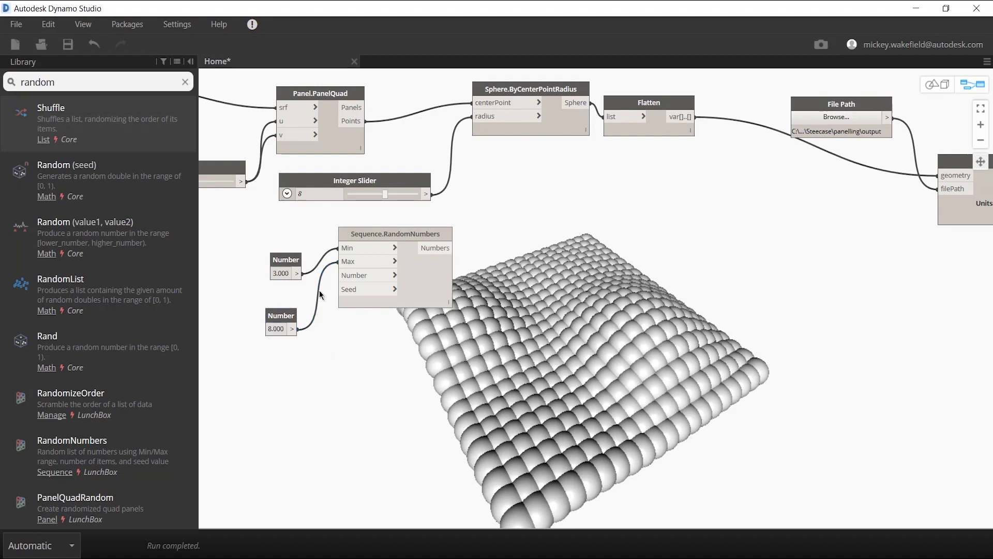
{"action": "left_click_drag", "start_coordinate": [280, 315], "coordinate": [264, 296]}
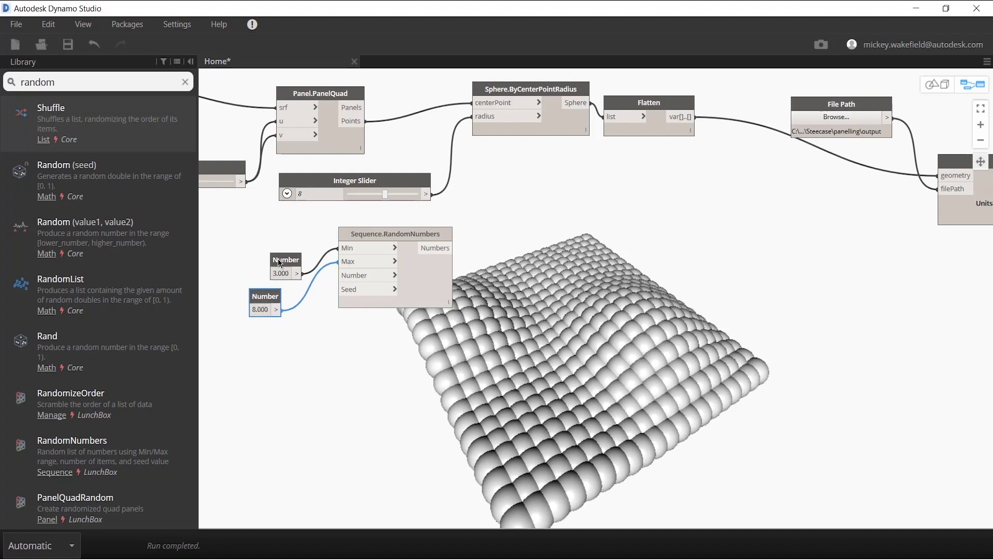
{"action": "left_click_drag", "start_coordinate": [281, 263], "coordinate": [267, 261]}
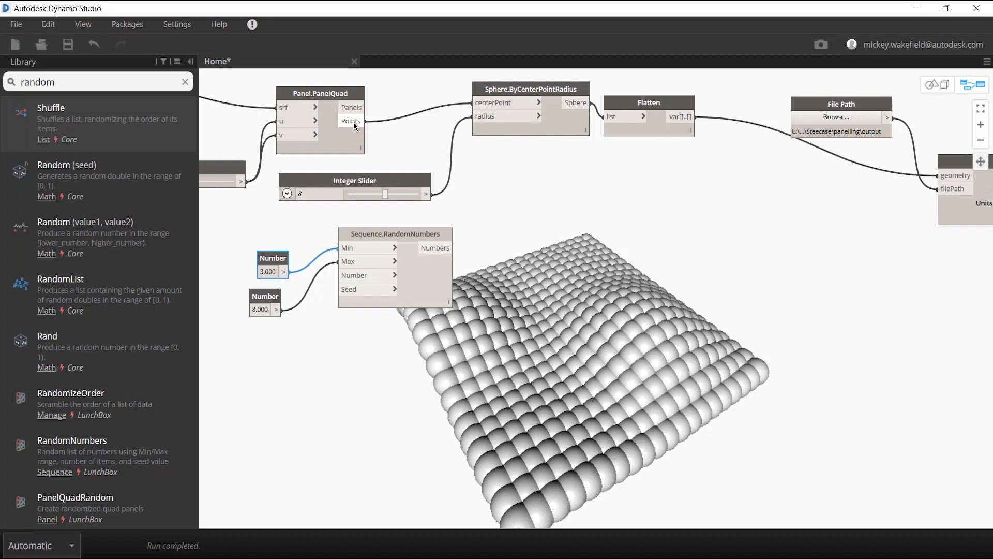
{"action": "left_click", "coordinate": [308, 373]}
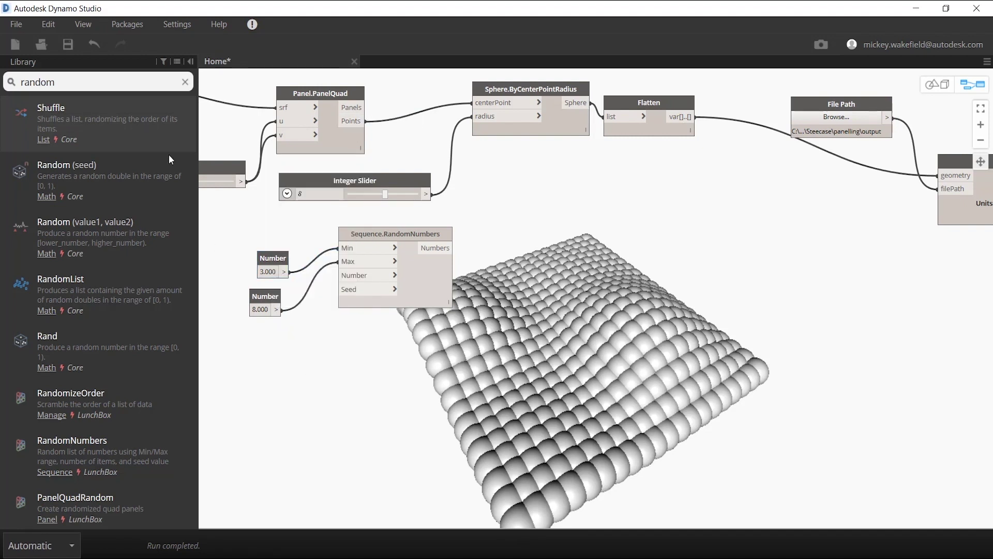
- Add a Count node and feed PanelQuad's Points into its list input
{"action": "left_click", "coordinate": [185, 82]}
{"action": "type", "text": "count"}
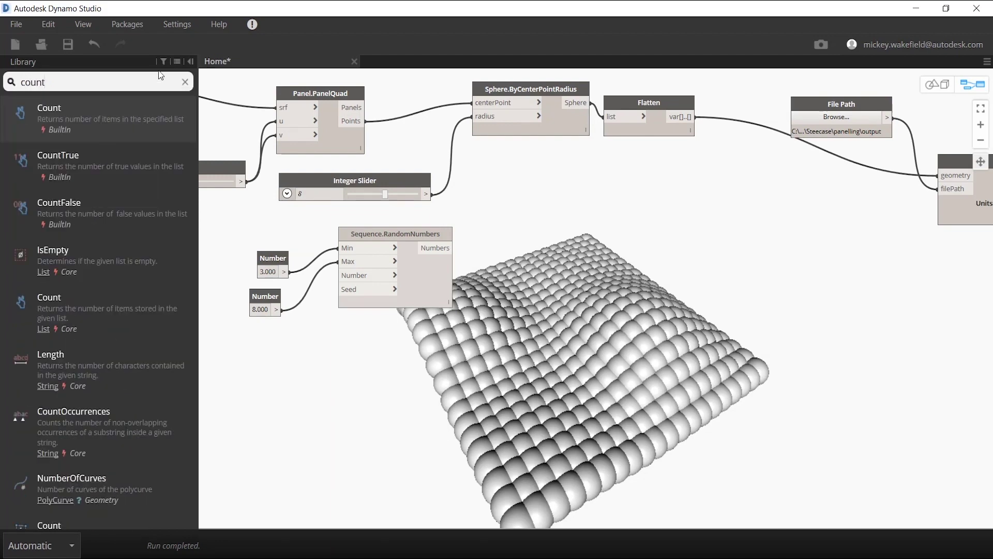
{"action": "left_click_drag", "start_coordinate": [114, 117], "coordinate": [288, 368]}
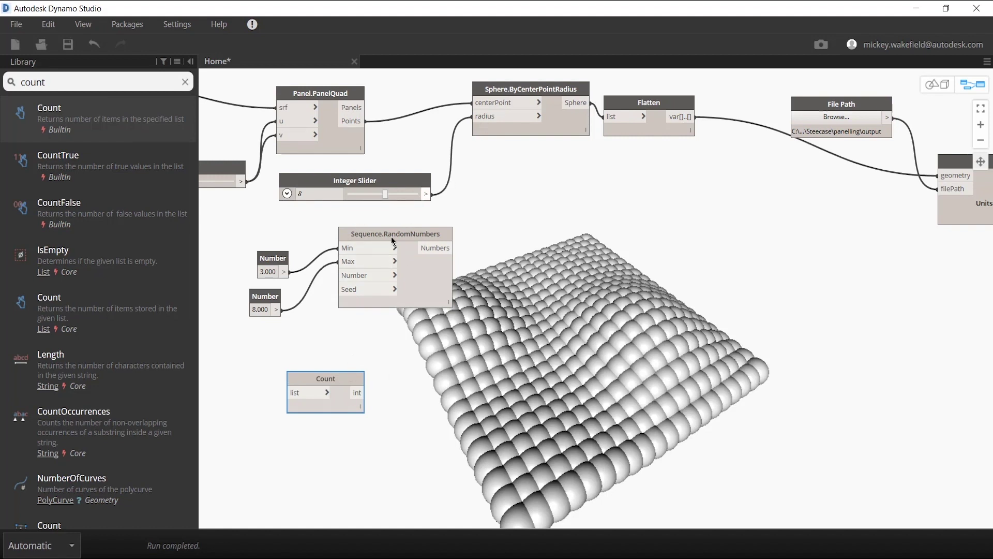
{"action": "mouse_move", "coordinate": [360, 382]}
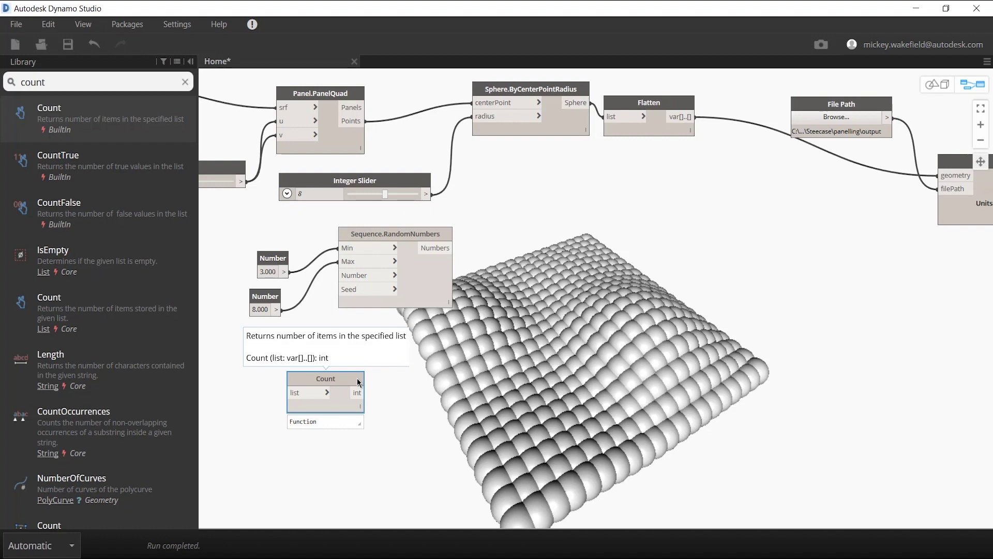
{"action": "left_click", "coordinate": [365, 121]}
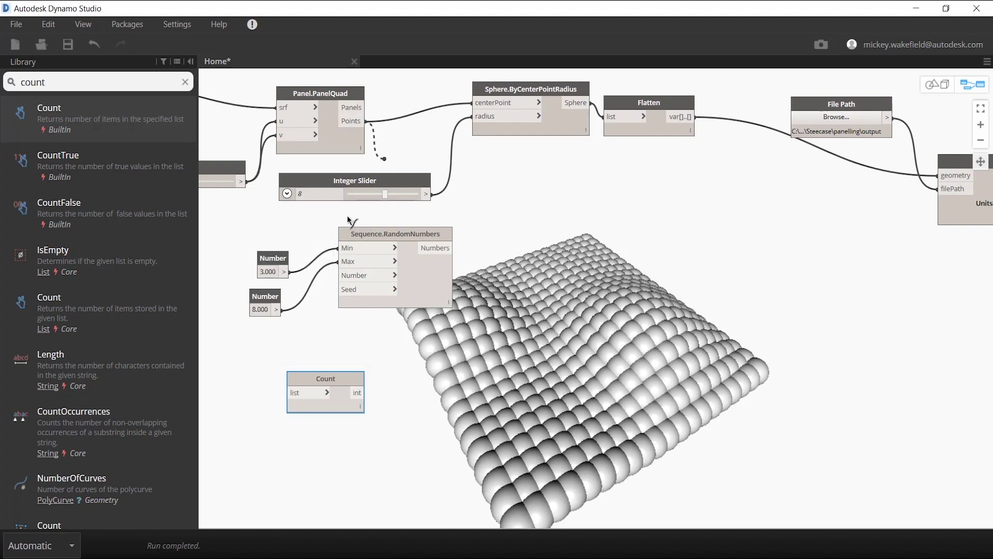
{"action": "left_click", "coordinate": [287, 392]}
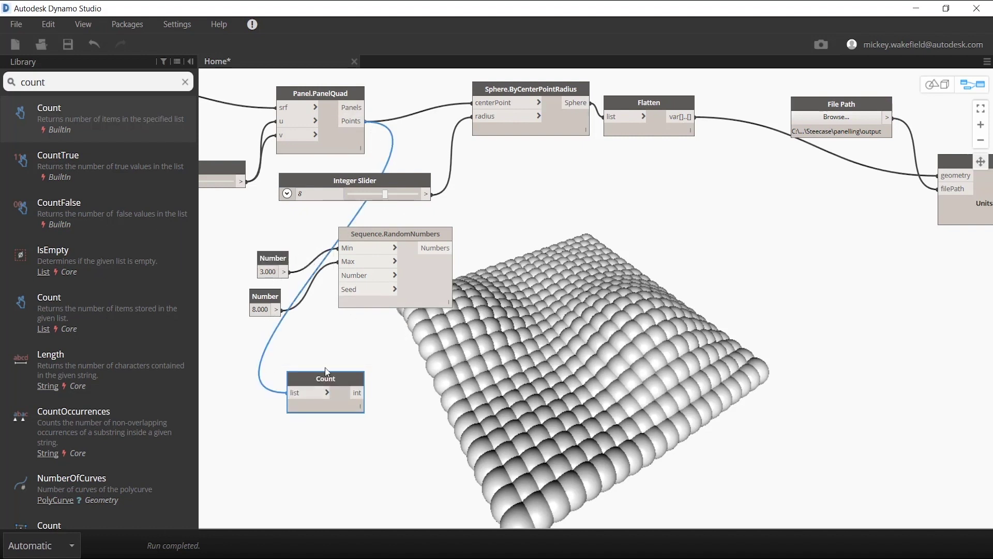
{"action": "left_click_drag", "start_coordinate": [325, 378], "coordinate": [313, 337]}
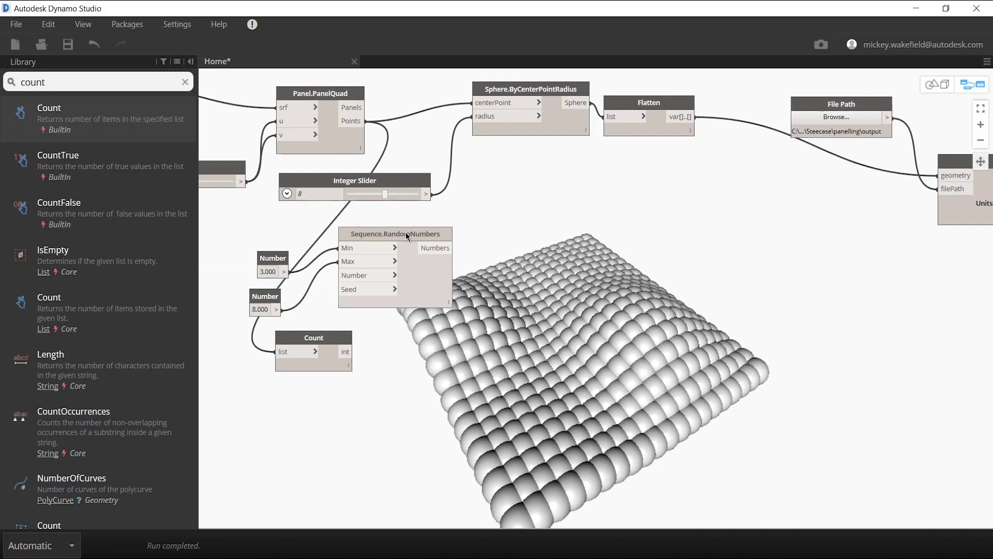
- Rearrange the Number nodes and wire Count's int into RandomNumbers' Number input
{"action": "left_click_drag", "start_coordinate": [406, 232], "coordinate": [582, 194]}
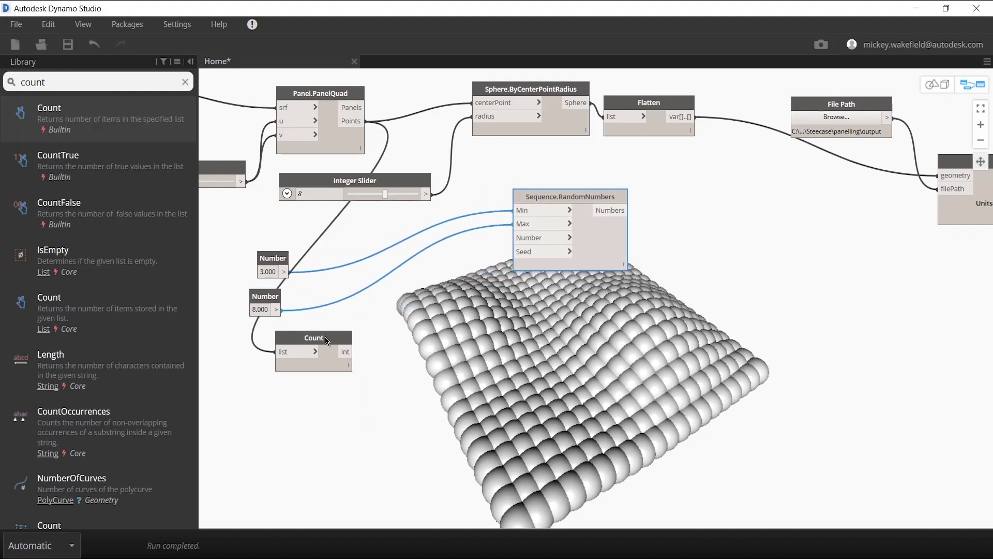
{"action": "left_click_drag", "start_coordinate": [327, 342], "coordinate": [358, 316]}
{"action": "left_click_drag", "start_coordinate": [274, 264], "coordinate": [406, 213]}
{"action": "left_click", "coordinate": [280, 295]}
{"action": "left_click_drag", "start_coordinate": [281, 291], "coordinate": [403, 242]}
{"action": "left_click", "coordinate": [384, 326]}
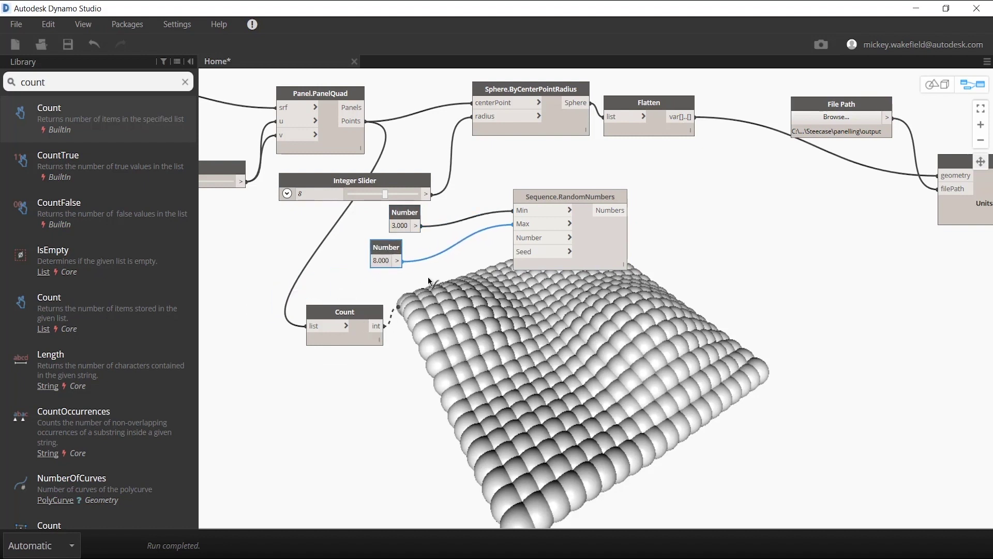
{"action": "left_click", "coordinate": [516, 241]}
{"action": "key", "text": "ctrl+c"}
- Paste a copy of the Number node, wire it to Seed, and set it to 15
{"action": "key", "text": "ctrl+v"}
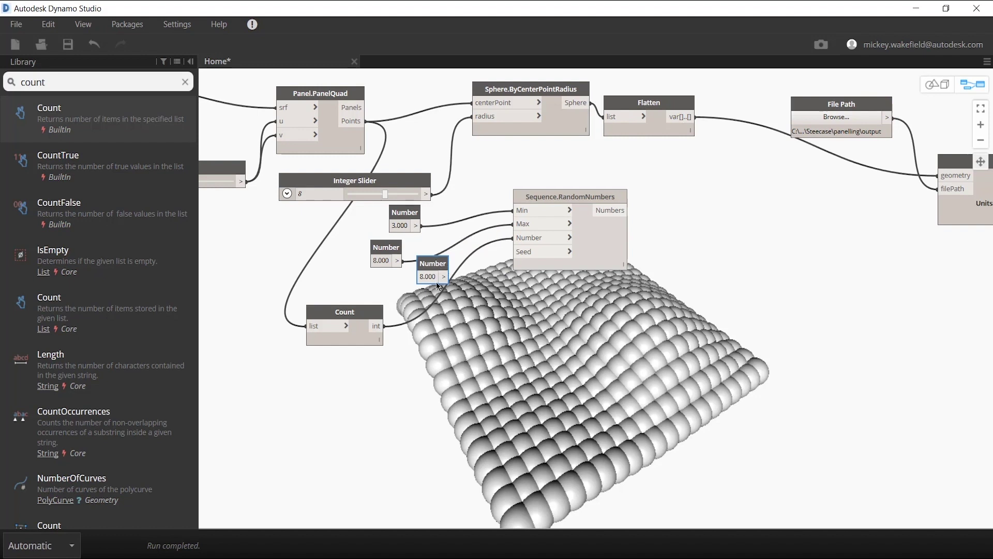
{"action": "left_click_drag", "start_coordinate": [438, 282], "coordinate": [374, 366]}
{"action": "left_click", "coordinate": [375, 384]}
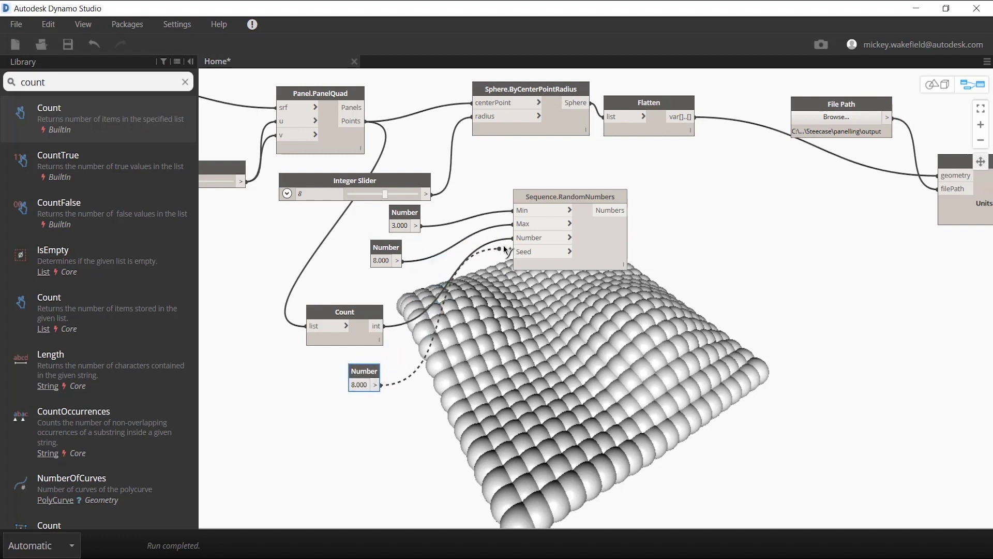
{"action": "left_click", "coordinate": [515, 252]}
{"action": "double_click", "coordinate": [363, 385]}
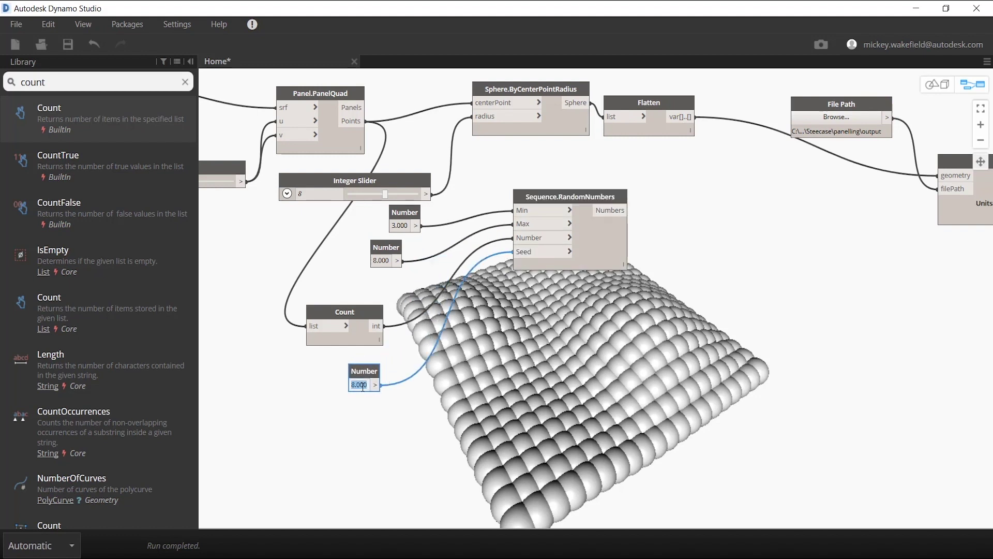
{"action": "type", "text": "3"}
{"action": "left_click", "coordinate": [361, 425]}
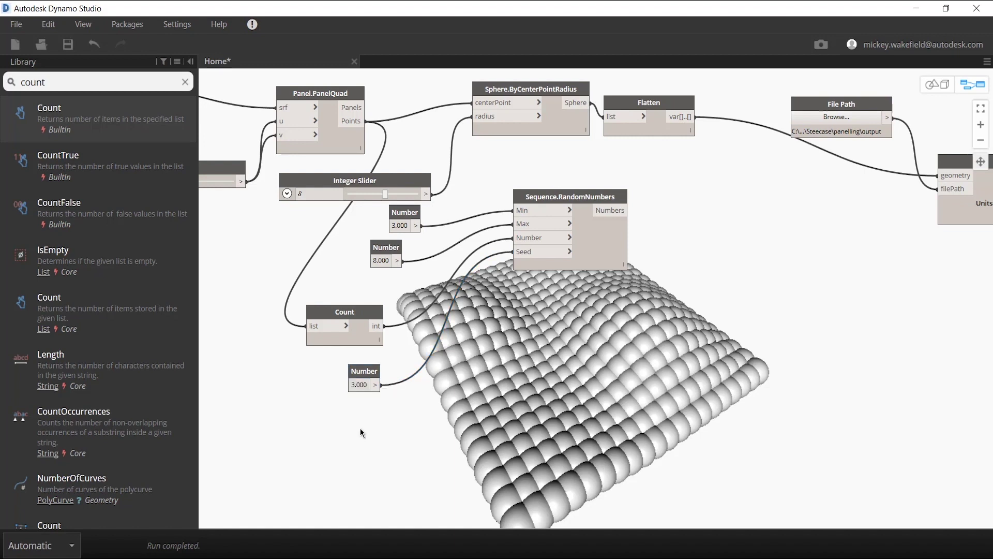
{"action": "left_click", "coordinate": [362, 388]}
{"action": "type", "text": "15"}
{"action": "left_click", "coordinate": [356, 415]}
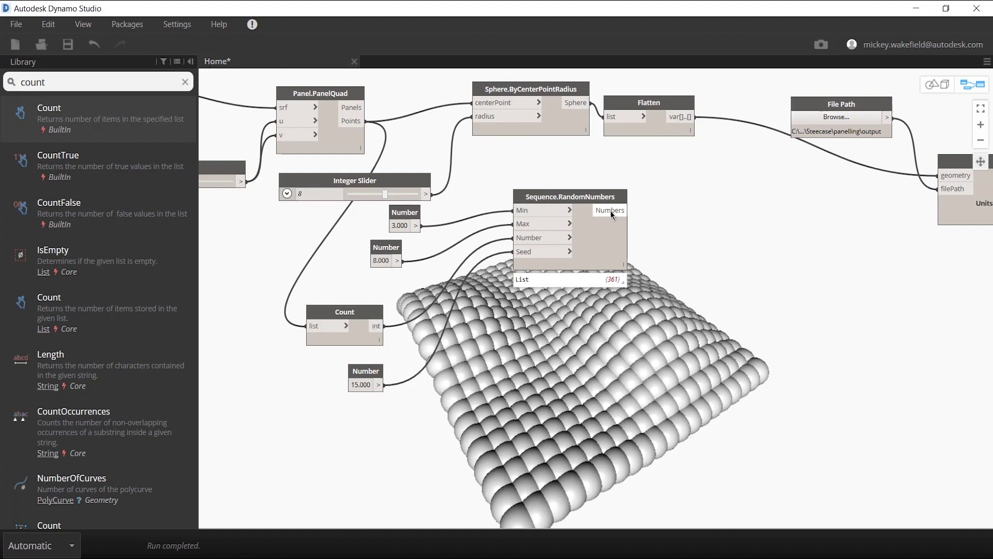
{"action": "mouse_move", "coordinate": [625, 282]}
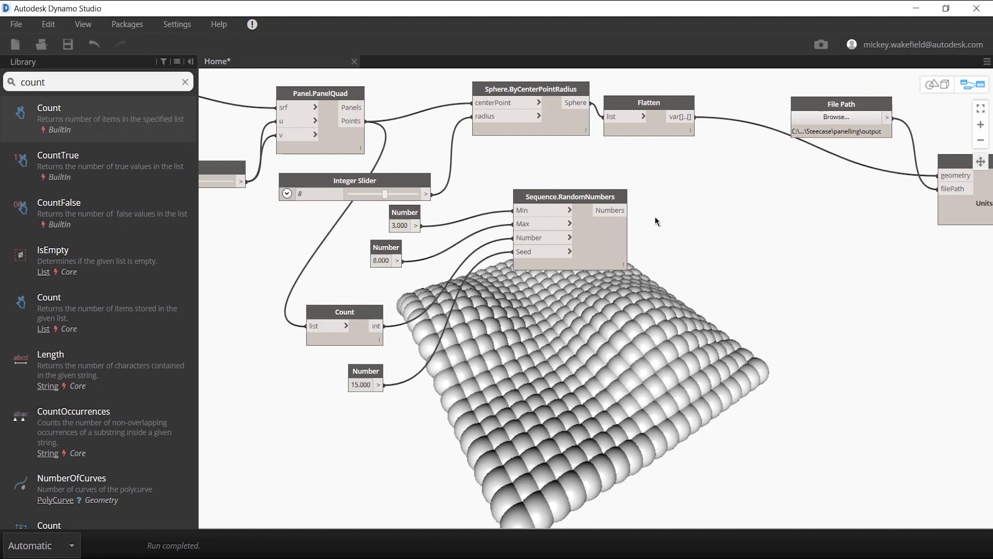
- Wire RandomNumbers' output into the Sphere radius and delete the Integer Slider
{"action": "left_click", "coordinate": [624, 210]}
{"action": "left_click", "coordinate": [485, 117]}
{"action": "left_click", "coordinate": [424, 182]}
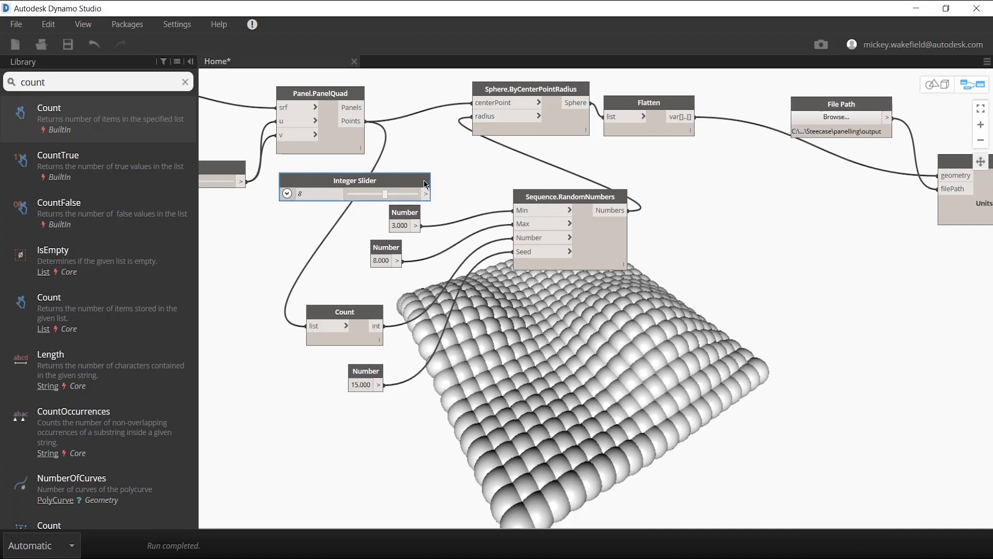
{"action": "key", "text": "Delete"}
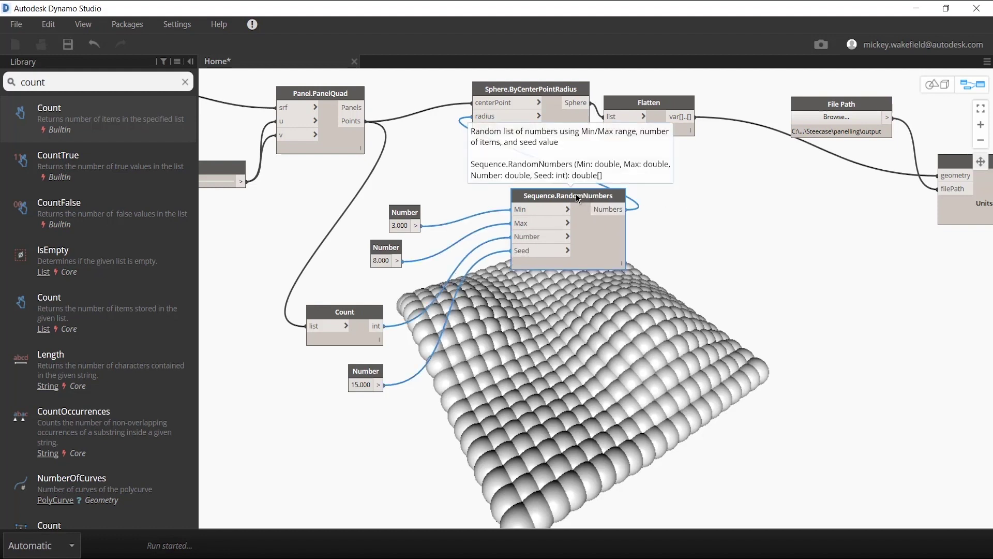
- Rearrange the RandomNumbers and Sphere nodes, then switch to Fusion 360
{"action": "left_click_drag", "start_coordinate": [576, 196], "coordinate": [534, 175]}
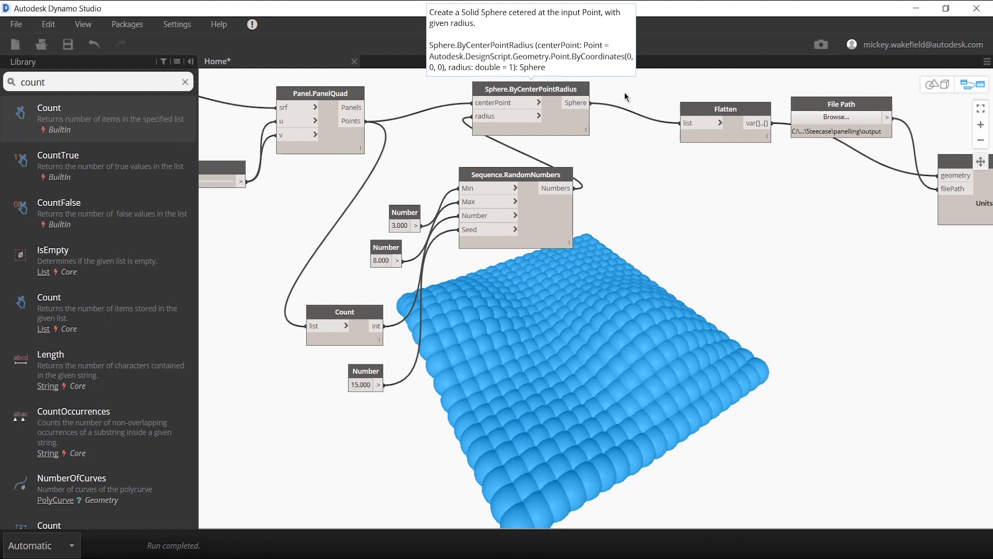
{"action": "left_click_drag", "start_coordinate": [561, 89], "coordinate": [626, 96]}
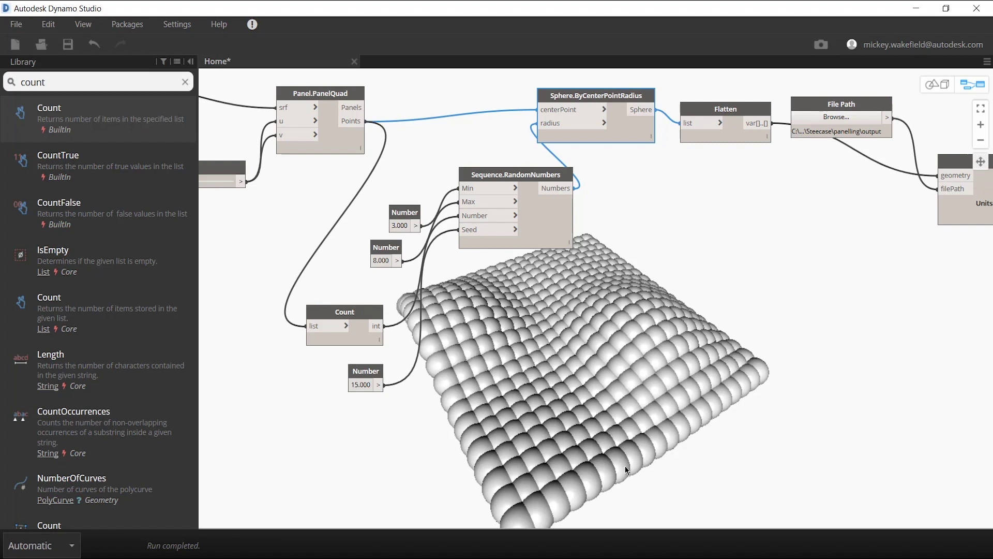
{"action": "left_click", "coordinate": [402, 225]}
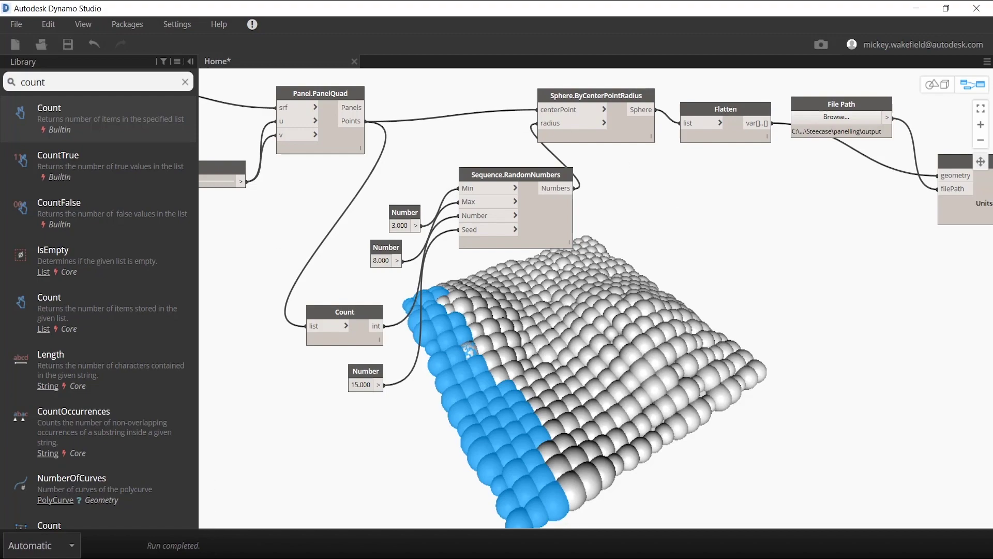
{"action": "key", "text": "alt+Tab"}
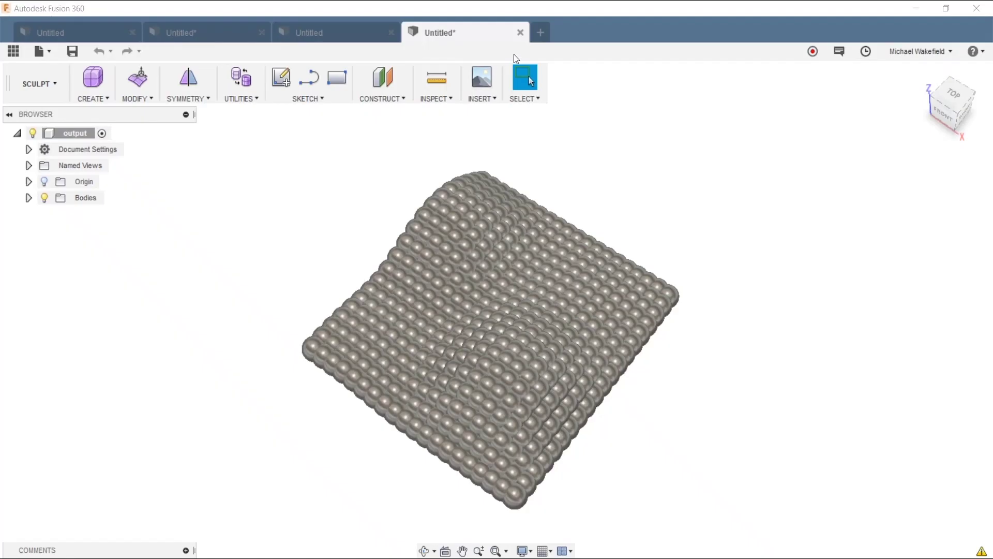
- In a new tab, open output.sat from the panelling folder via New Design From File
{"action": "left_click", "coordinate": [543, 32]}
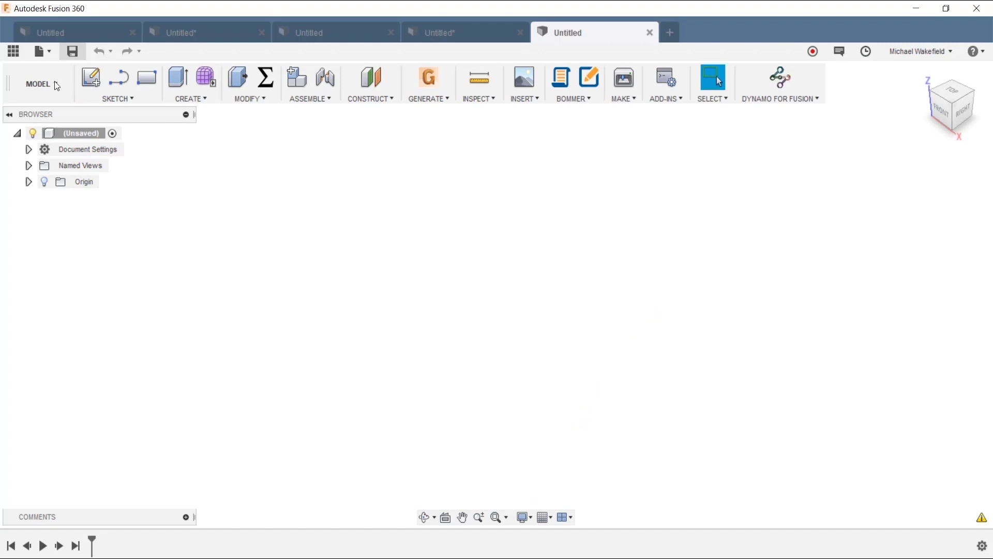
{"action": "left_click", "coordinate": [41, 46]}
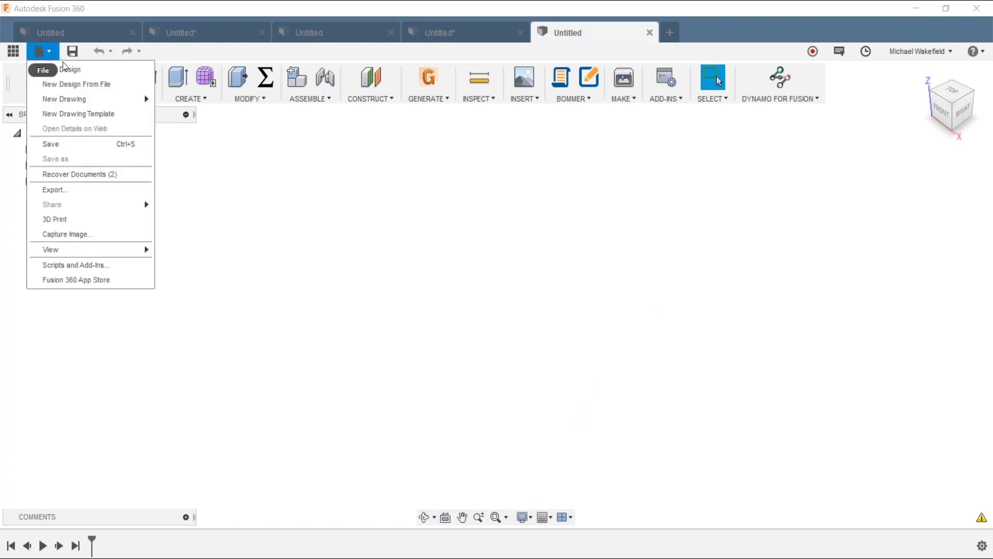
{"action": "left_click", "coordinate": [59, 83]}
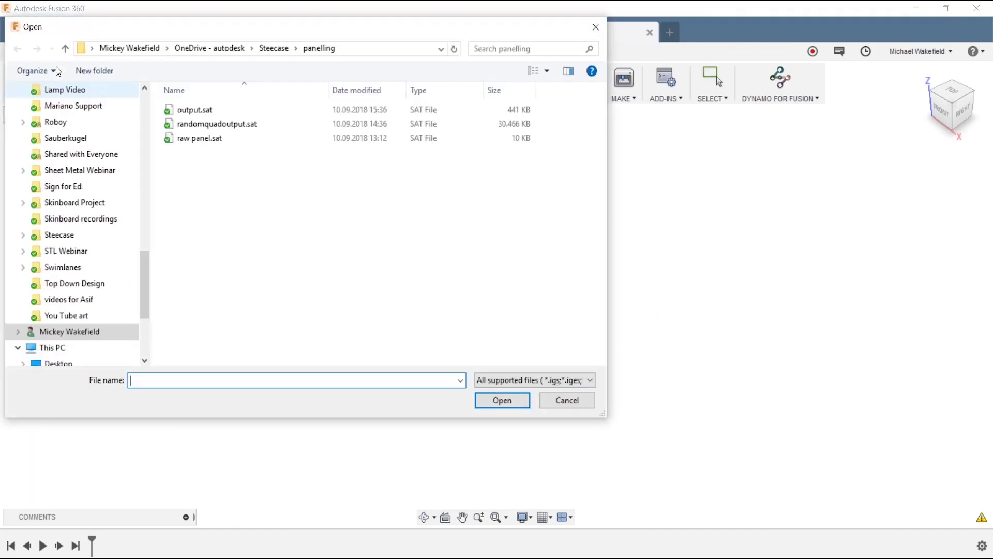
{"action": "double_click", "coordinate": [207, 108]}
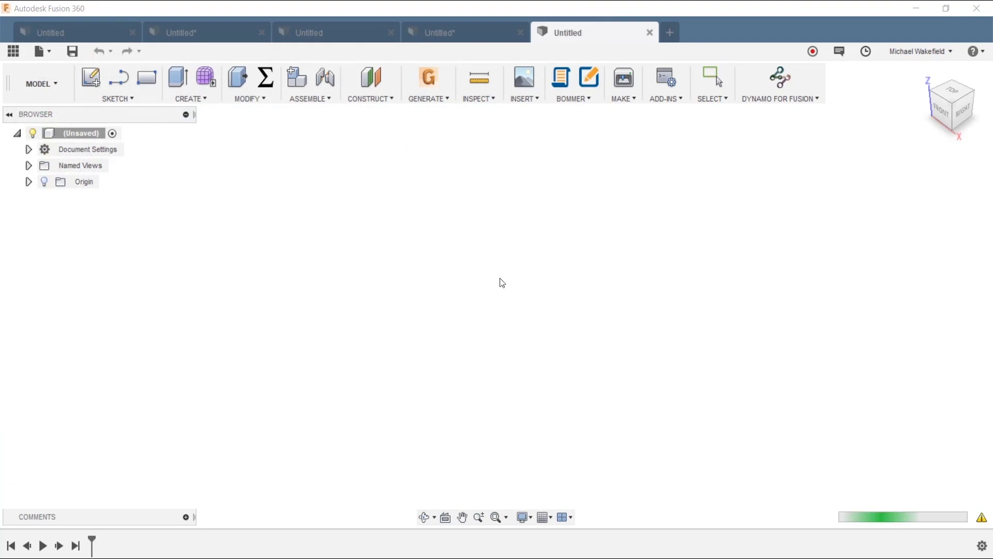